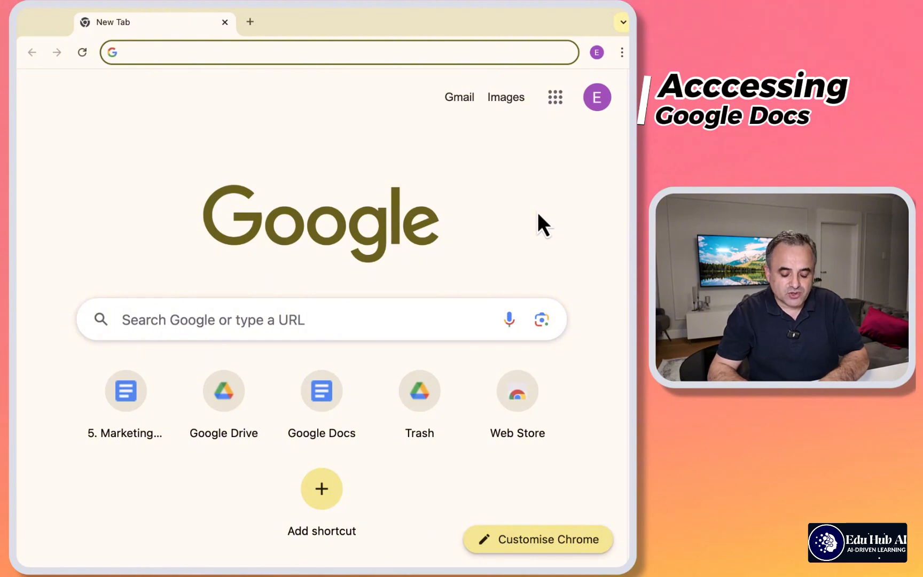
# Open Google Drive at drive.google.com and create a new Google Docs document from there
pyautogui.write('drive.googl')
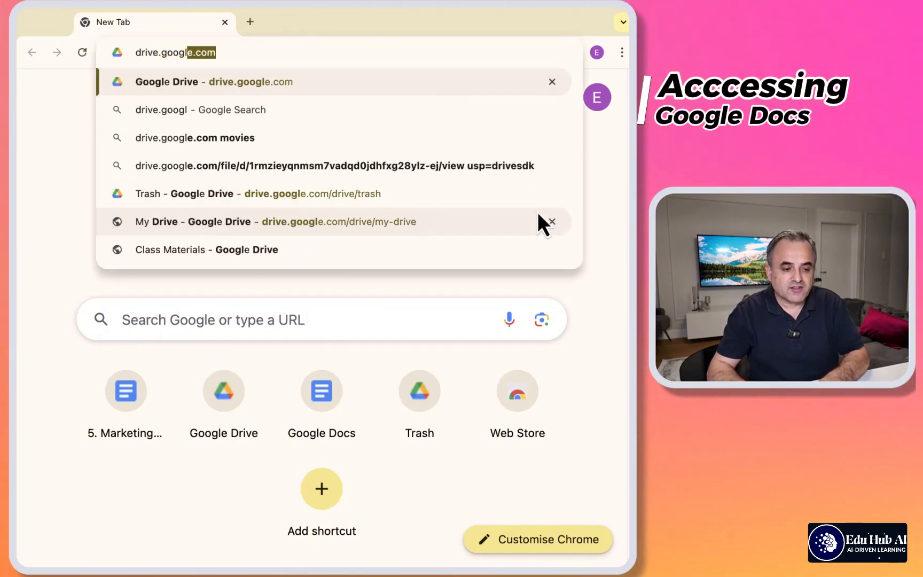
pyautogui.write('e.com')
pyautogui.press('Return')
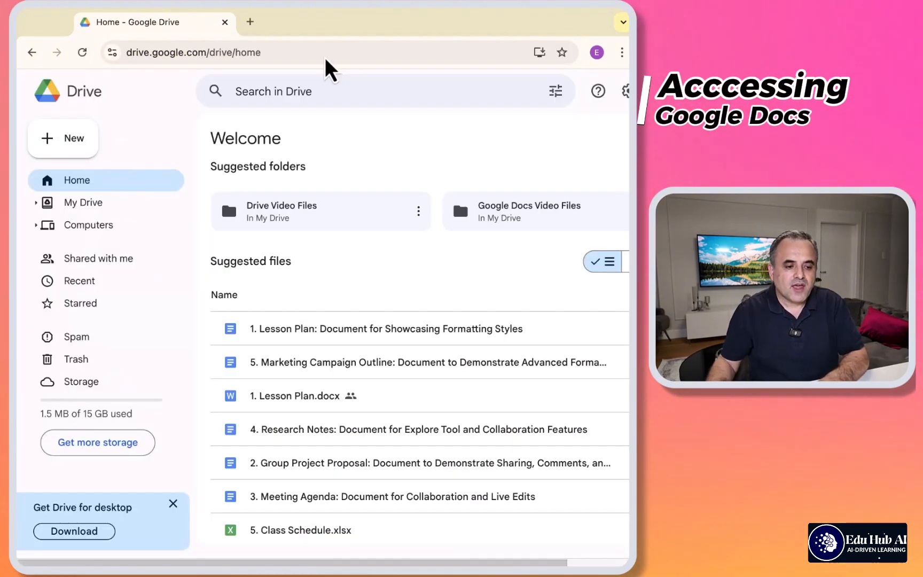
pyautogui.click(75, 145)
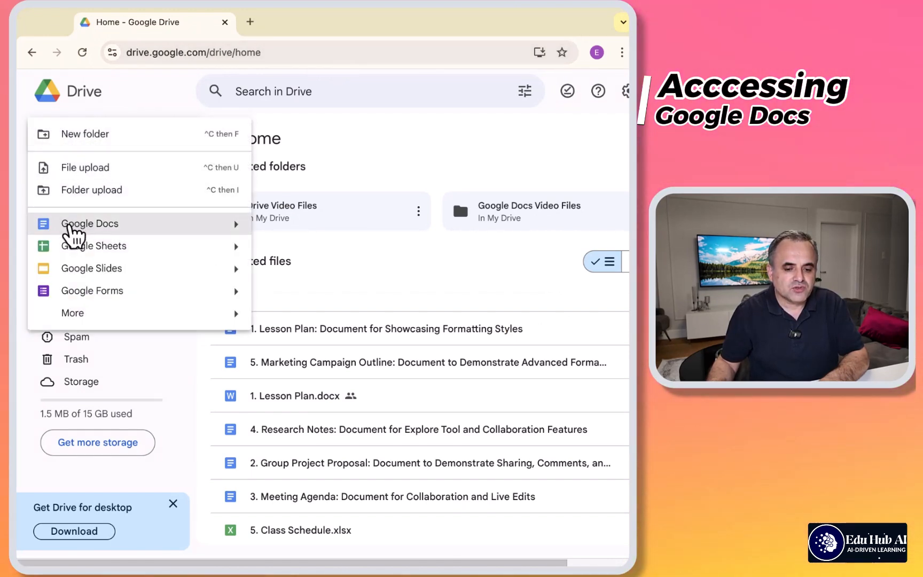
pyautogui.click(69, 225)
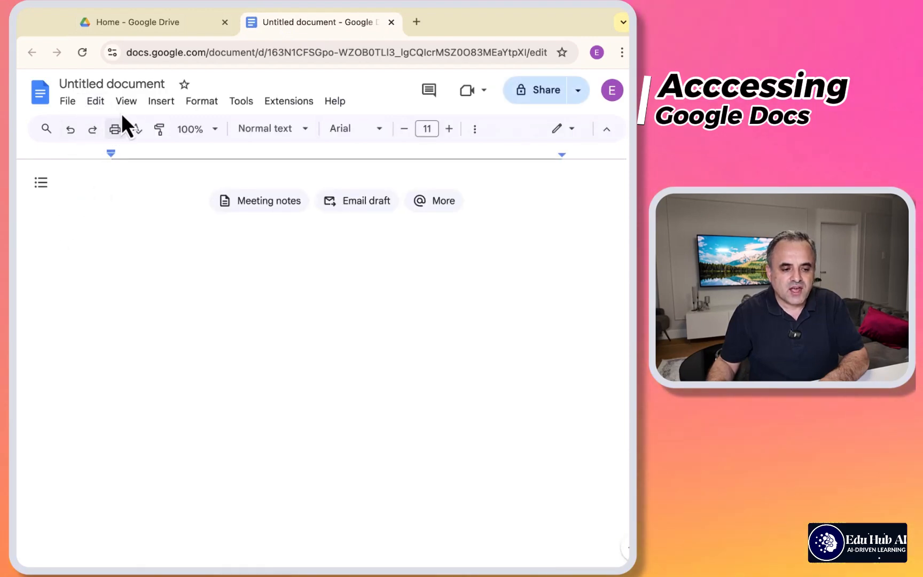
# Open the Google Docs home page at docs.google.com in a new browser tab and start a blank document
pyautogui.hotkey('ctrl', 't')
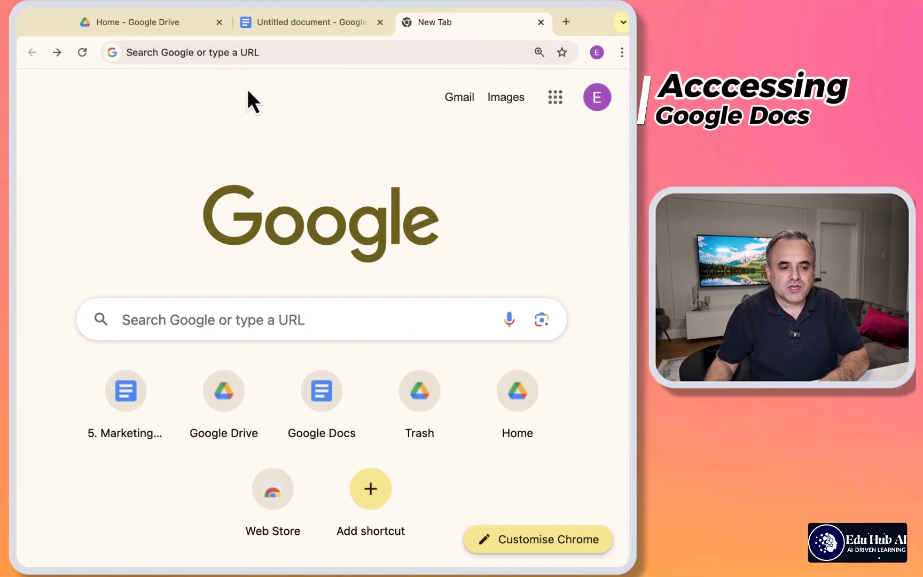
pyautogui.click(239, 56)
pyautogui.write('docs.google.co')
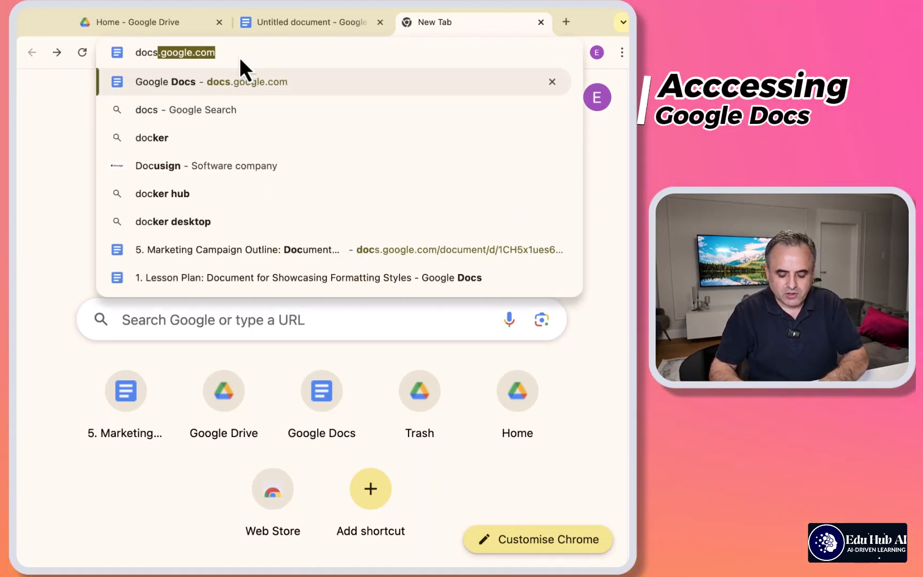
pyautogui.write('m')
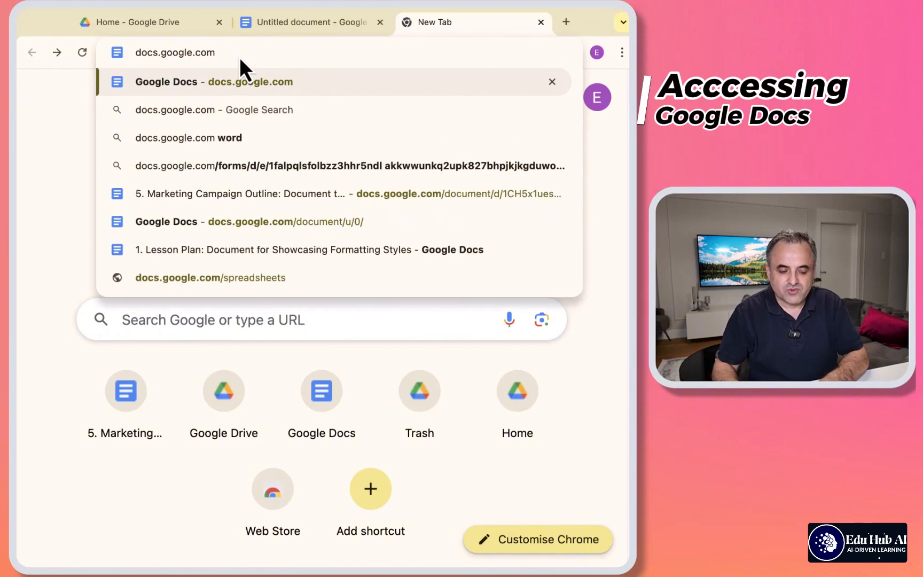
pyautogui.press('Return')
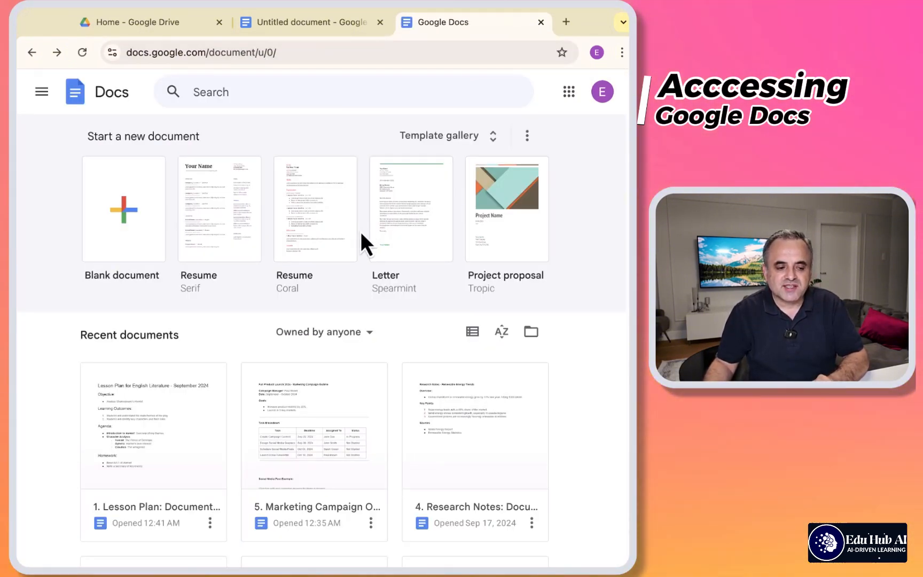
pyautogui.click(132, 220)
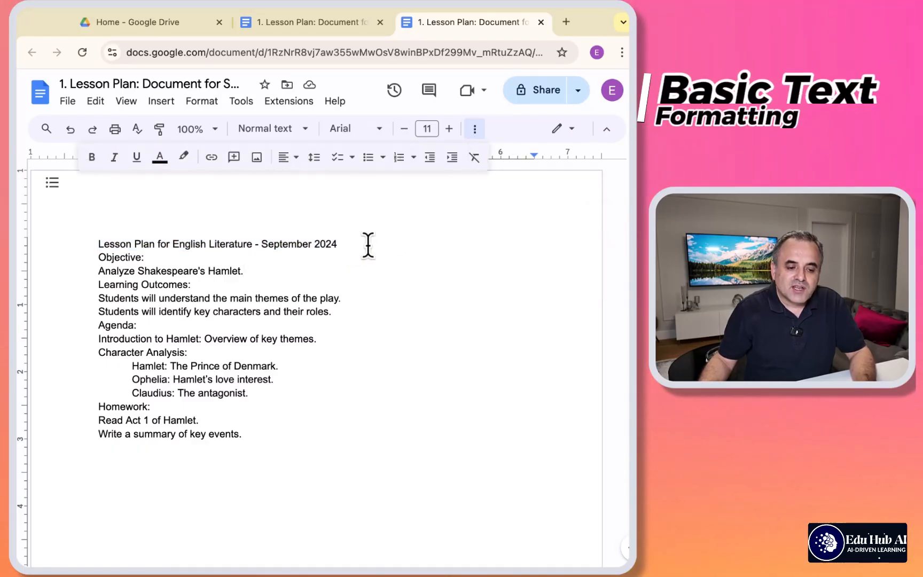
# Highlight the title line "Lesson Plan for English Literature - September 2024" in light red and set its font size to 14
pyautogui.moveTo(367, 243); pyautogui.dragTo(109, 243)
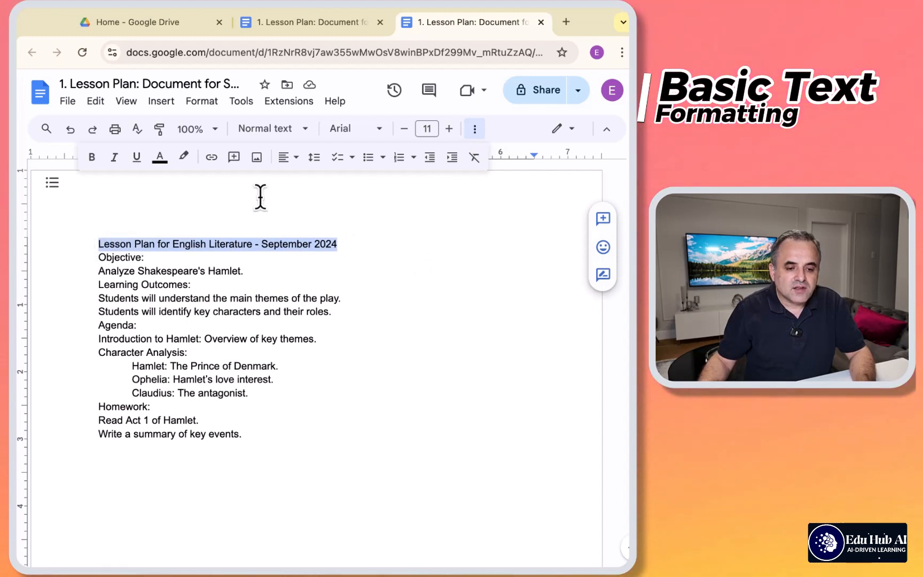
pyautogui.click(475, 133)
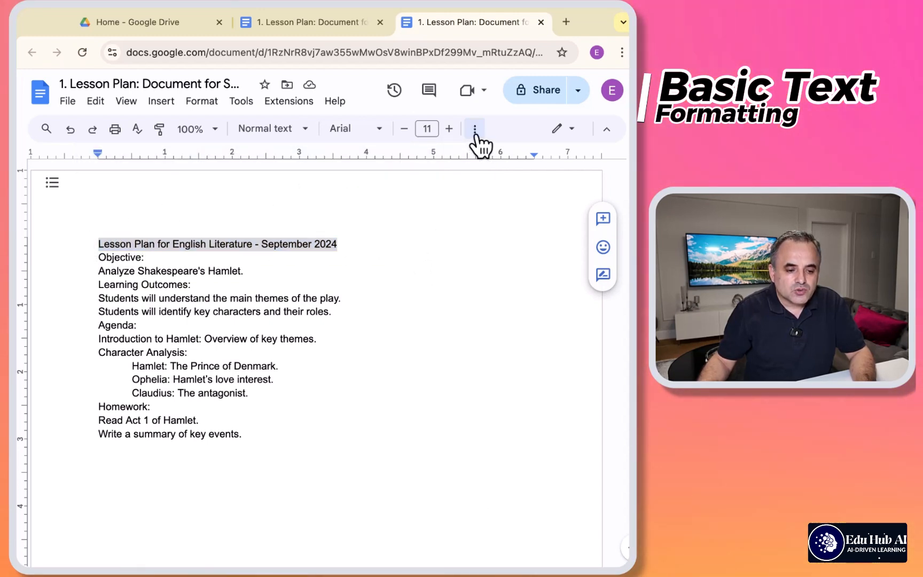
pyautogui.click(476, 135)
pyautogui.click(184, 157)
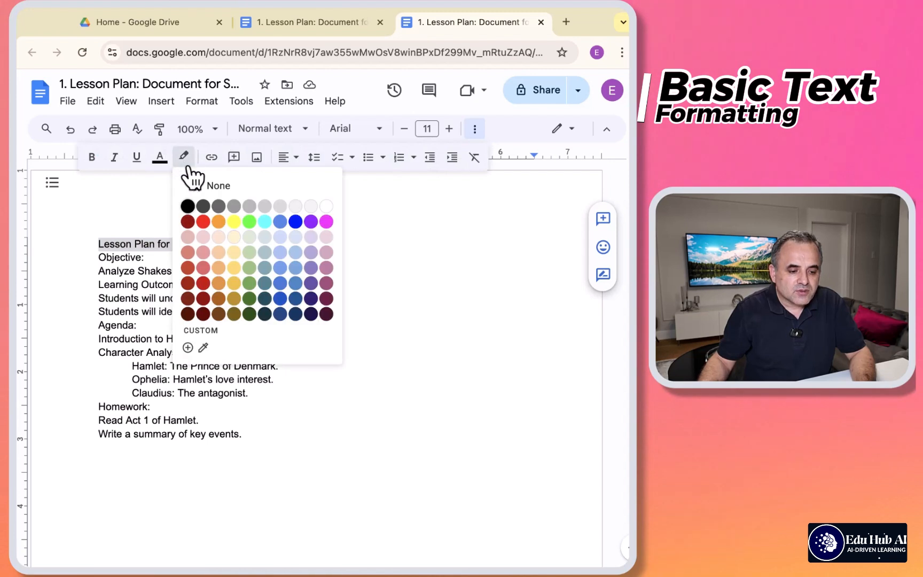
pyautogui.click(203, 253)
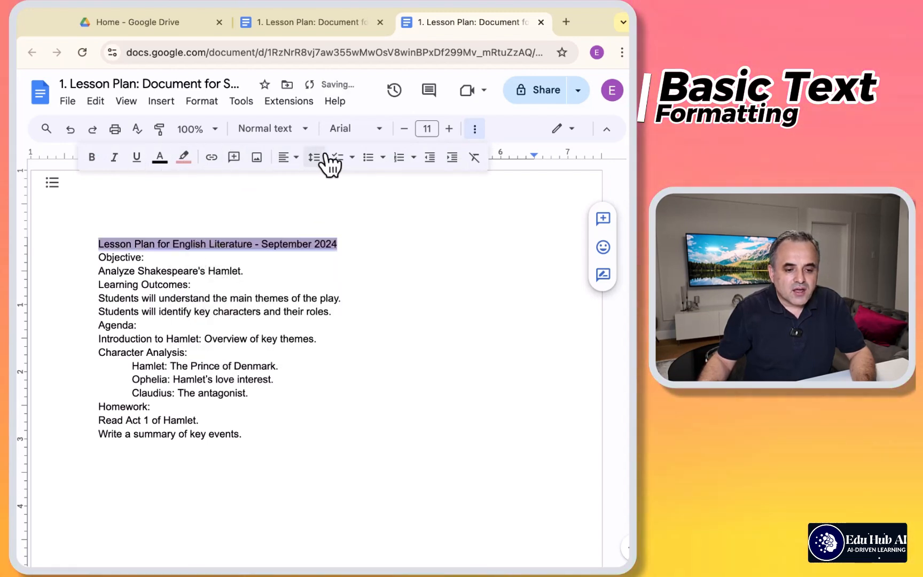
pyautogui.click(448, 130)
pyautogui.click(449, 130)
pyautogui.click(449, 130)
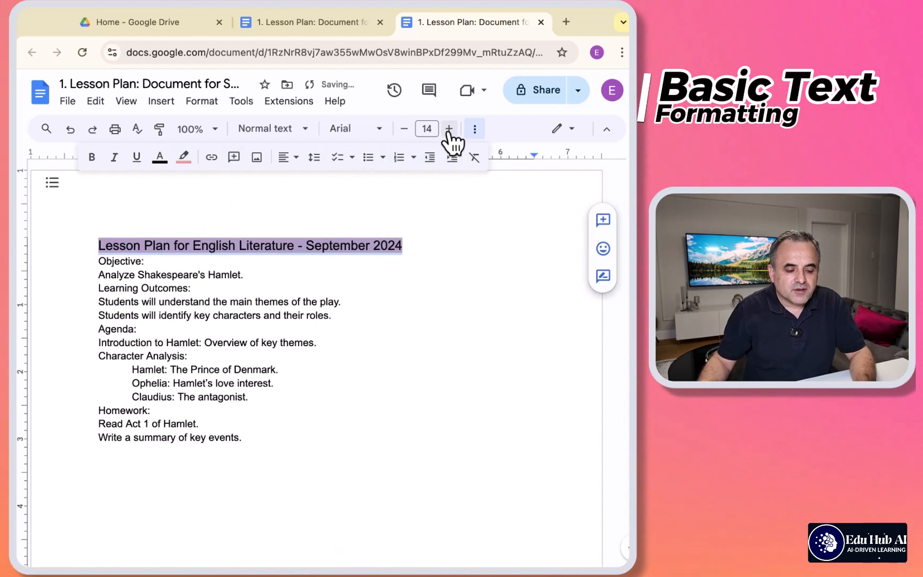
# Make "Objective:" bold and italicize the line "Analyze Shakespeare's Hamlet." below it
pyautogui.click(246, 274)
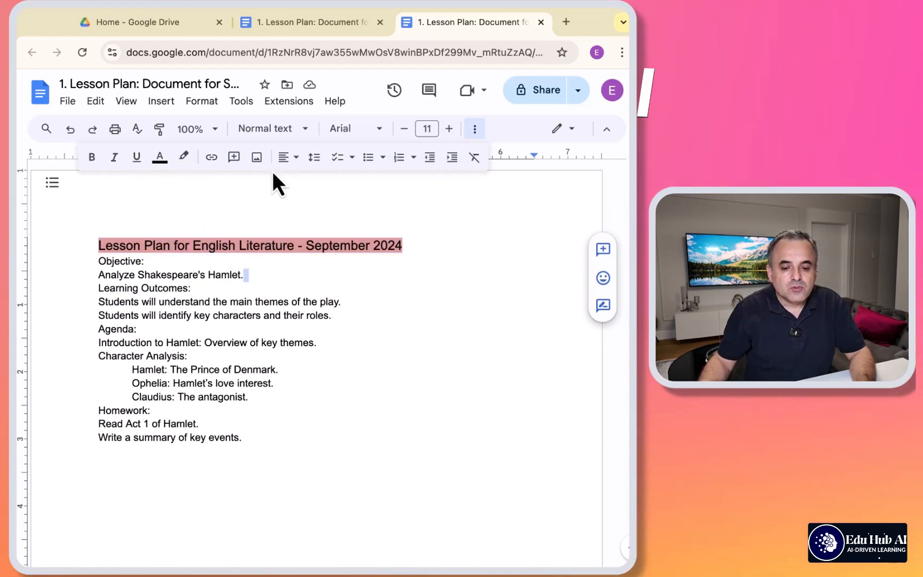
pyautogui.click(167, 257)
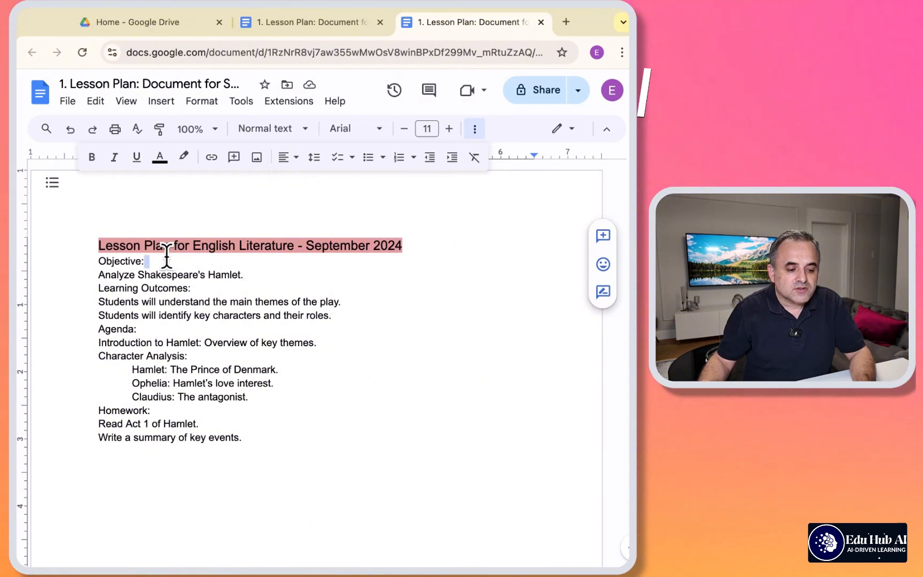
pyautogui.click(92, 158)
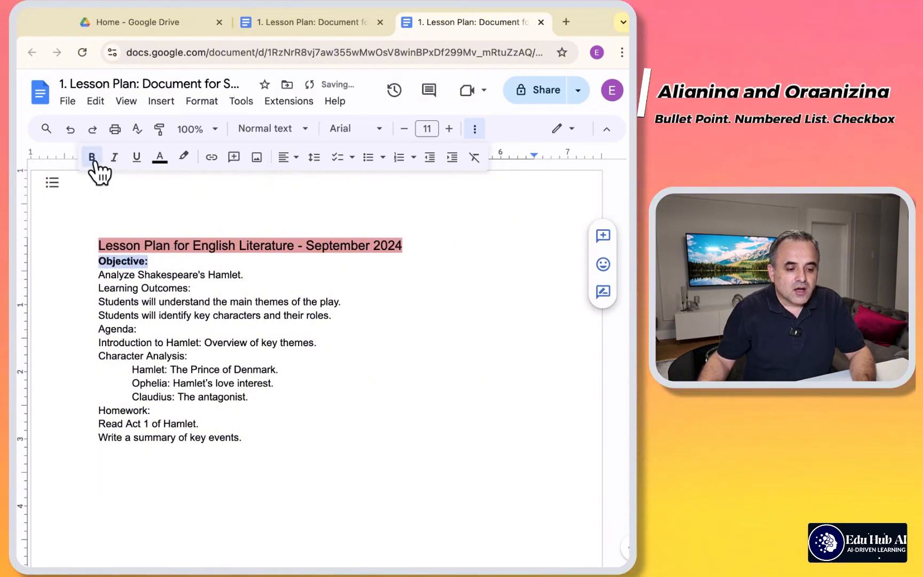
pyautogui.moveTo(250, 274); pyautogui.dragTo(110, 275)
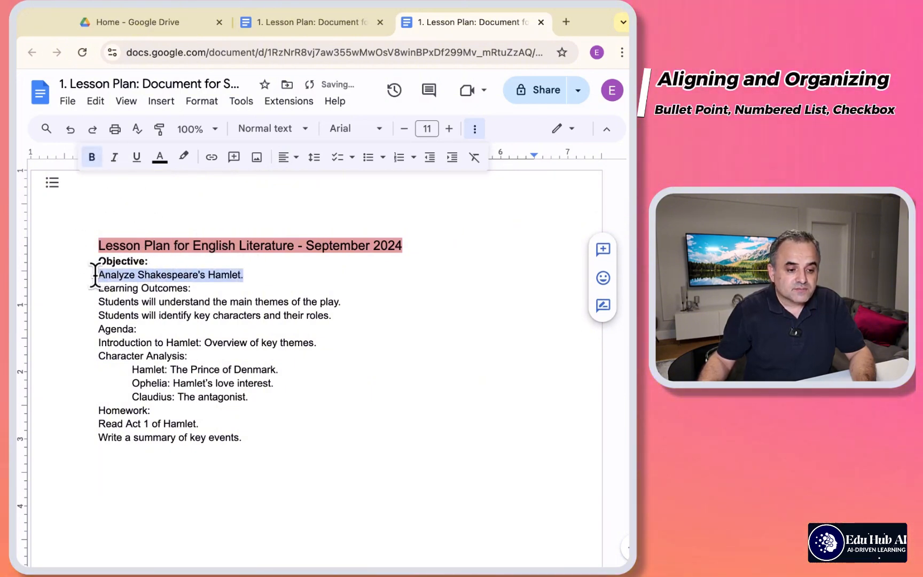
pyautogui.click(114, 157)
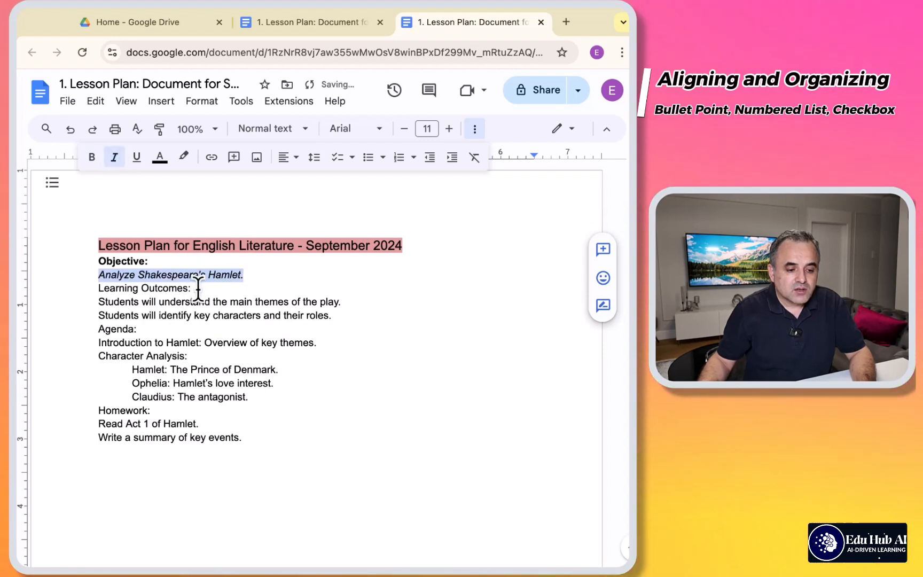
# Underline the "Learning Outcomes:" line
pyautogui.moveTo(198, 288); pyautogui.dragTo(186, 291)
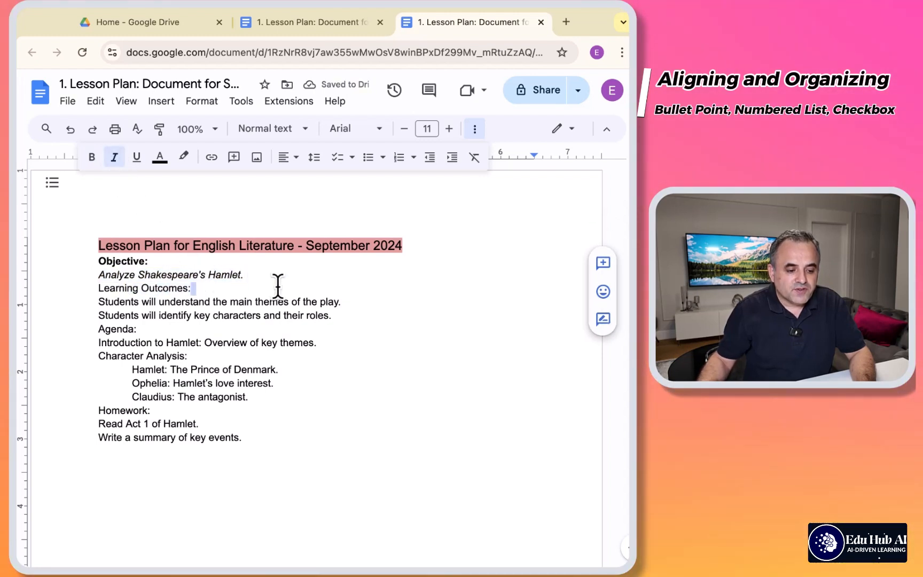
pyautogui.moveTo(278, 287); pyautogui.dragTo(323, 257)
pyautogui.click(136, 157)
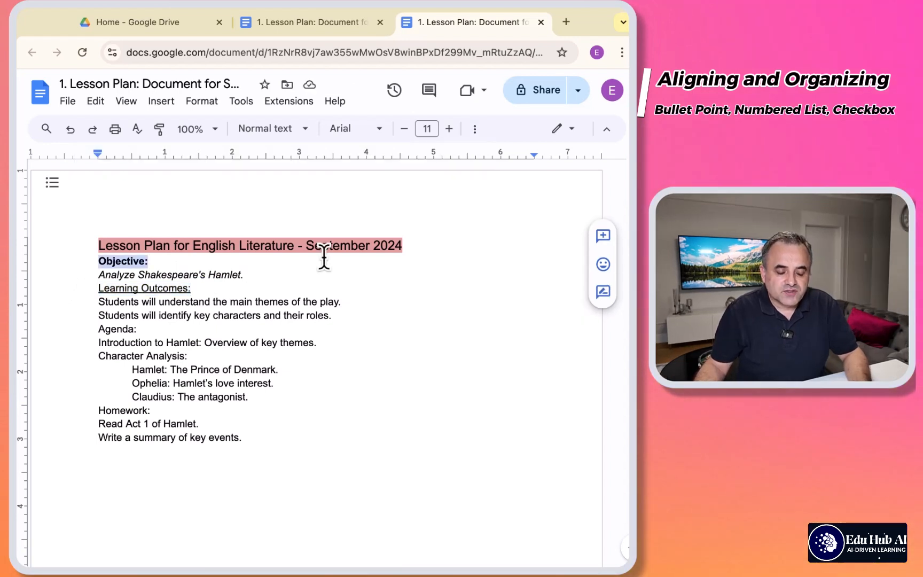
pyautogui.click(317, 273)
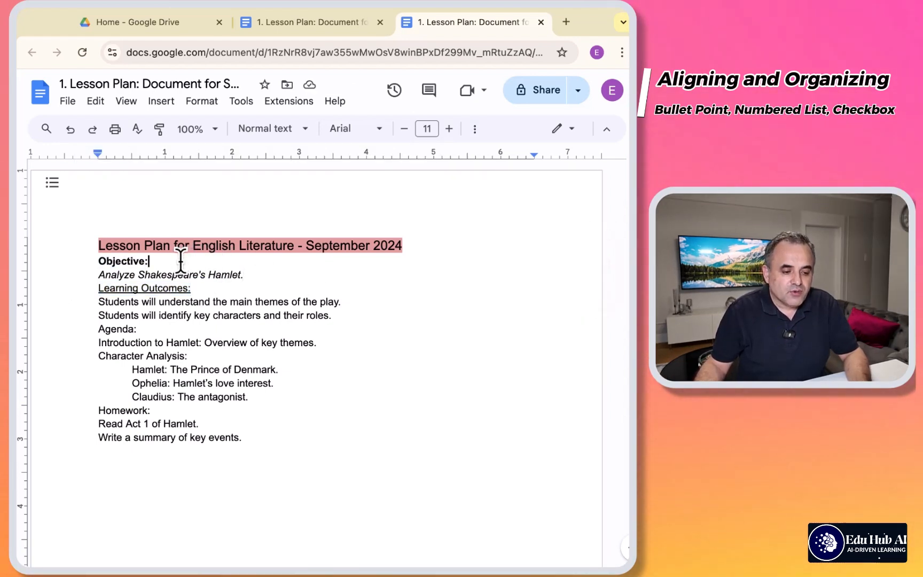
# Apply the Heading 2 style to "Objective:" and the Normal text style to "Analyze Shakespeare's Hamlet."
pyautogui.moveTo(181, 261); pyautogui.dragTo(82, 259)
pyautogui.click(267, 129)
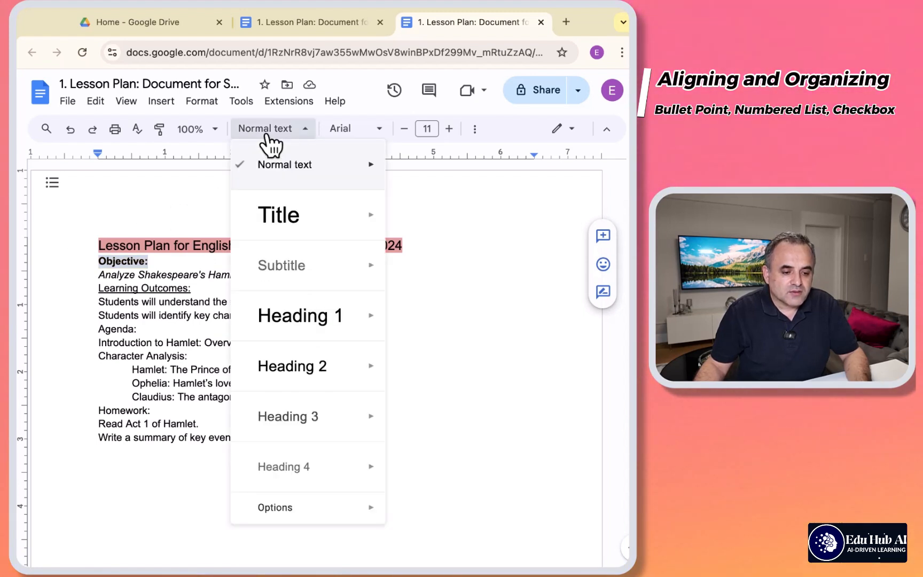
pyautogui.click(293, 366)
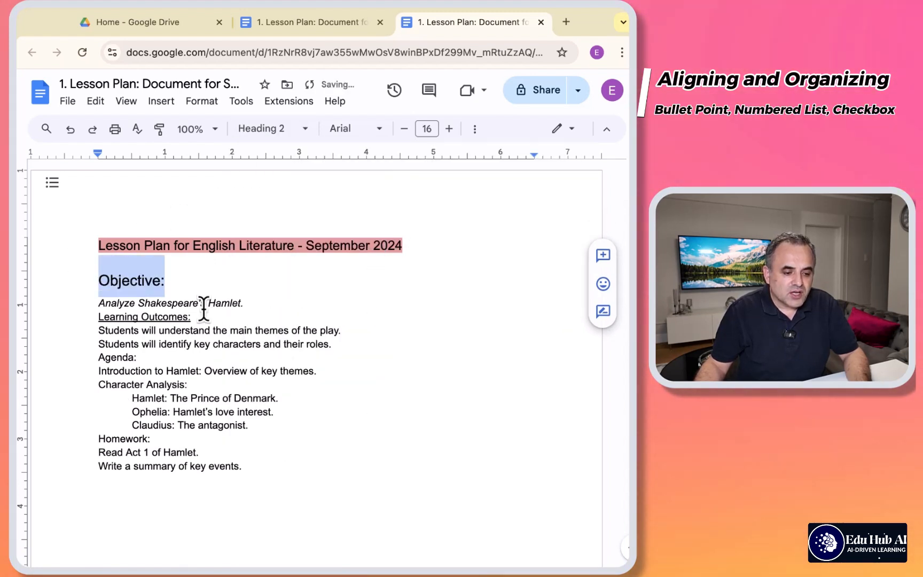
pyautogui.moveTo(260, 303); pyautogui.dragTo(91, 303)
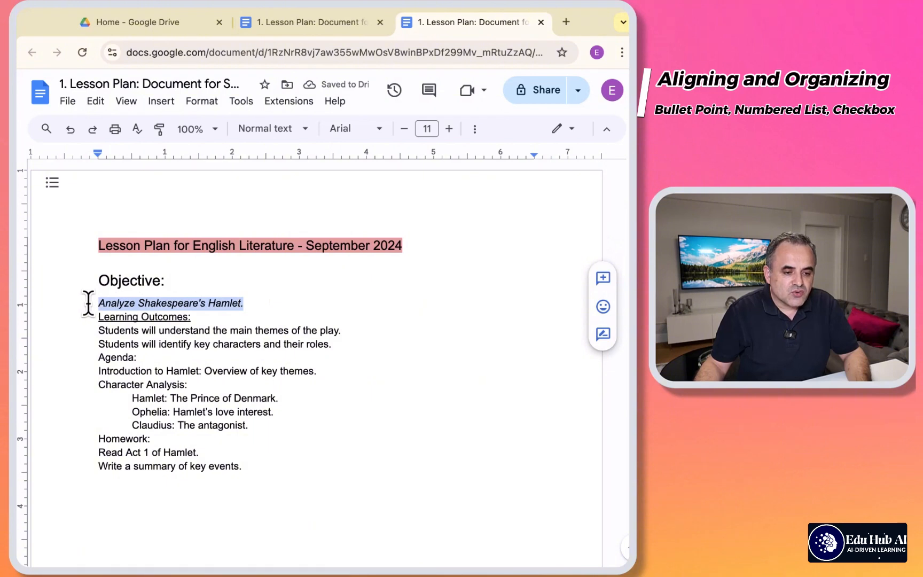
pyautogui.click(270, 129)
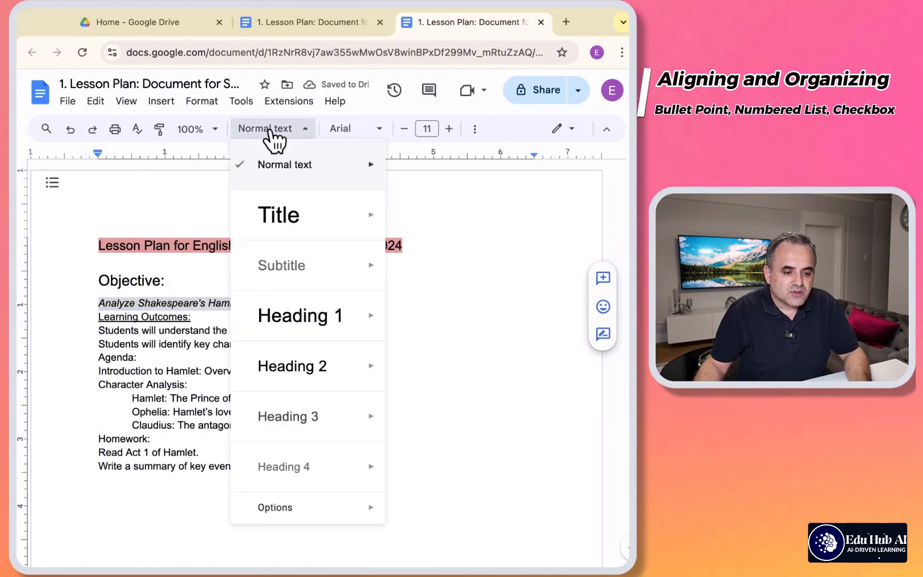
pyautogui.click(278, 167)
pyautogui.click(252, 304)
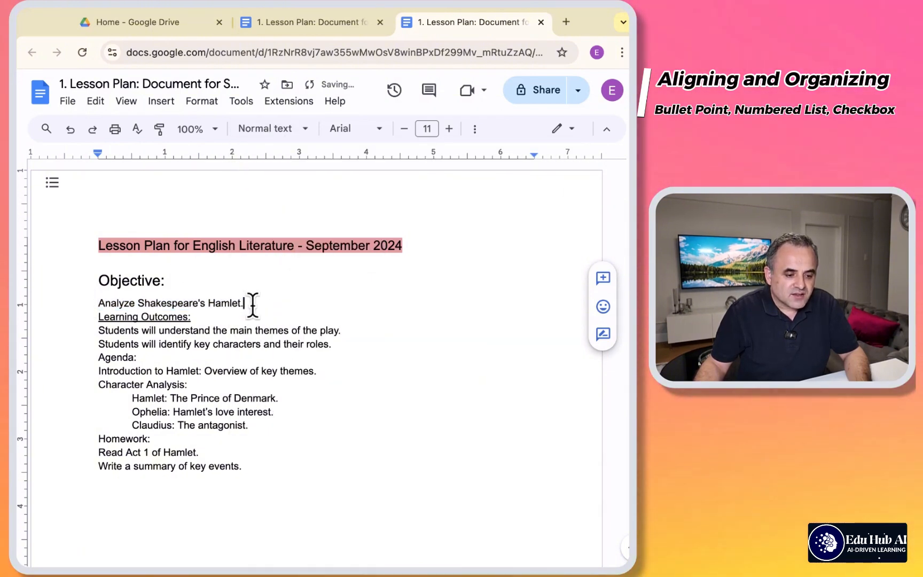
# Apply the Heading 2 style to the "Learning Outcomes:", "Agenda:" and "Character Analysis:" lines
pyautogui.moveTo(208, 319); pyautogui.dragTo(119, 323)
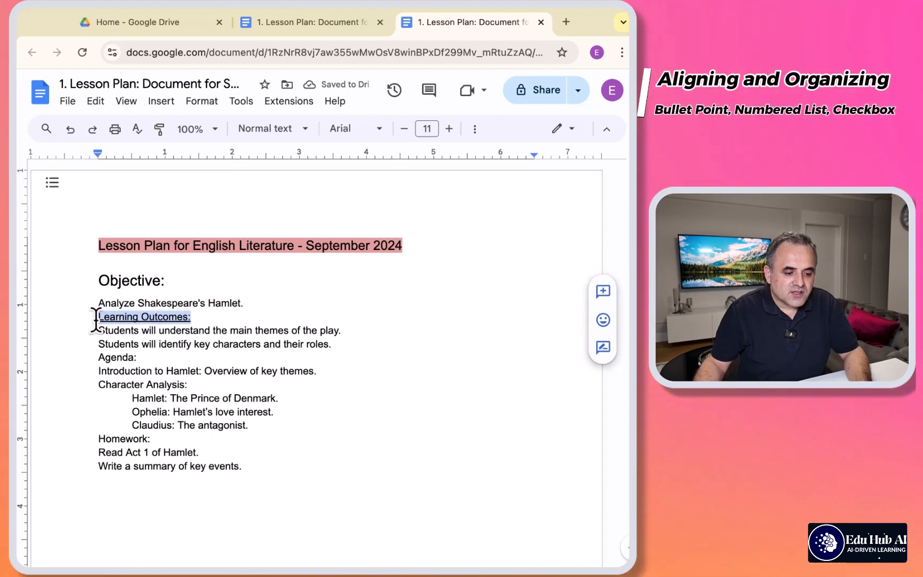
pyautogui.click(270, 131)
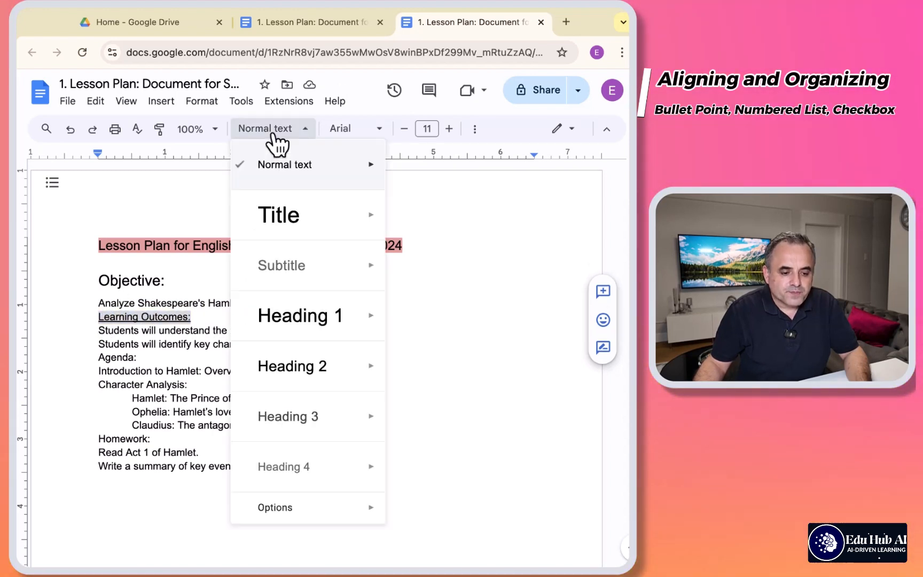
pyautogui.click(283, 368)
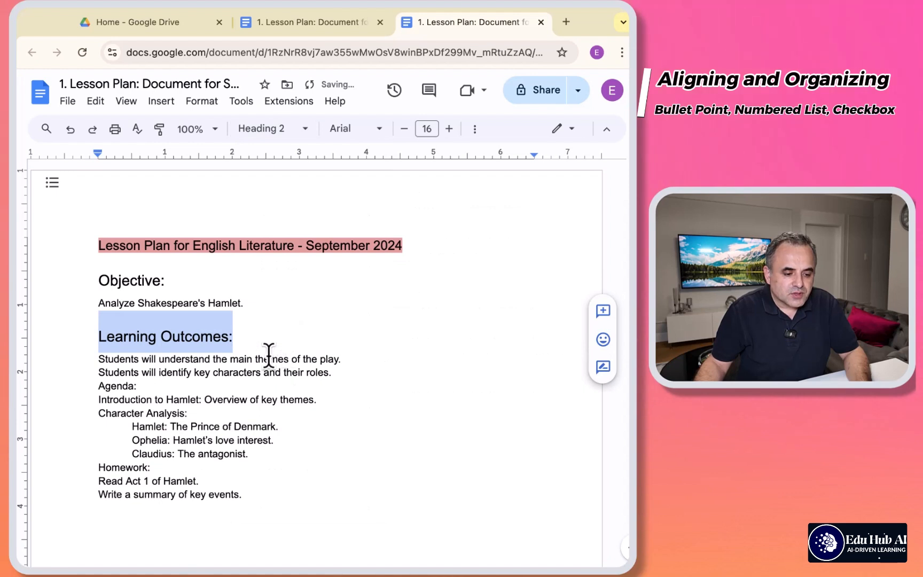
pyautogui.moveTo(140, 385); pyautogui.dragTo(96, 386)
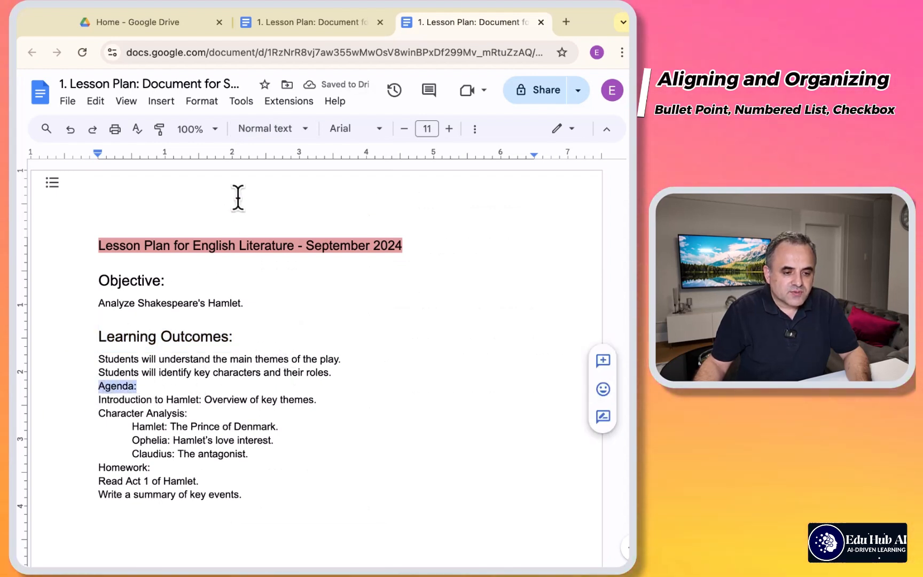
pyautogui.click(267, 130)
pyautogui.click(284, 374)
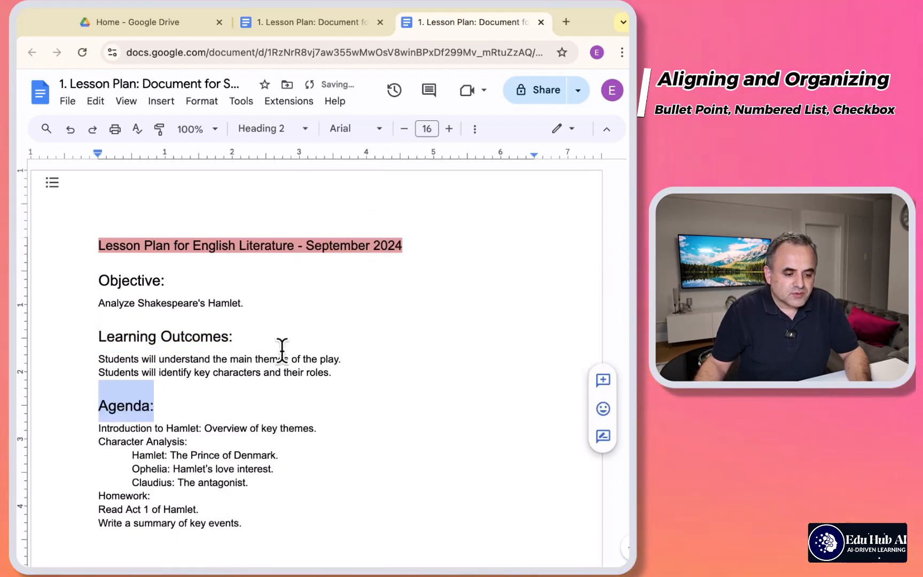
pyautogui.moveTo(188, 441); pyautogui.dragTo(87, 443)
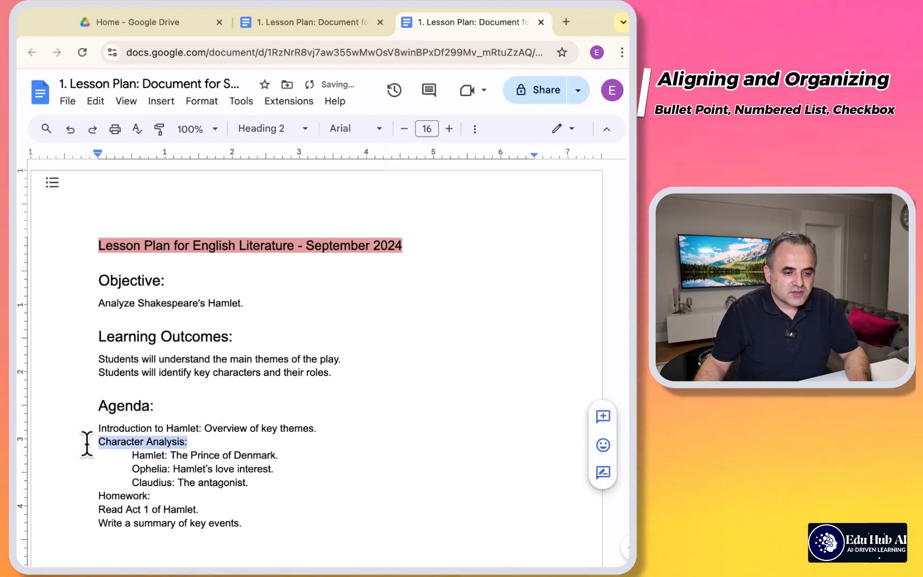
pyautogui.click(277, 133)
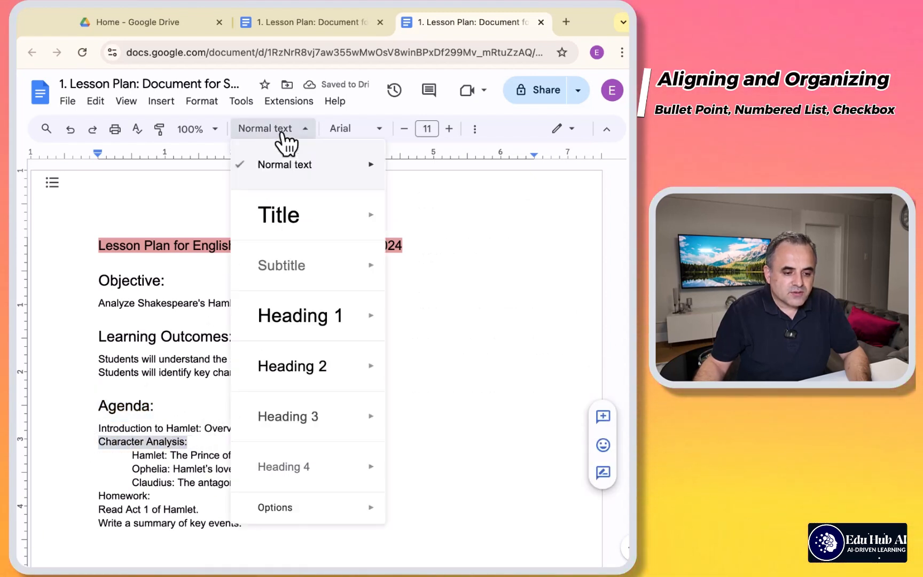
pyautogui.click(302, 361)
# Apply the Heading 2 style to the "Homework:" line
pyautogui.click(150, 528)
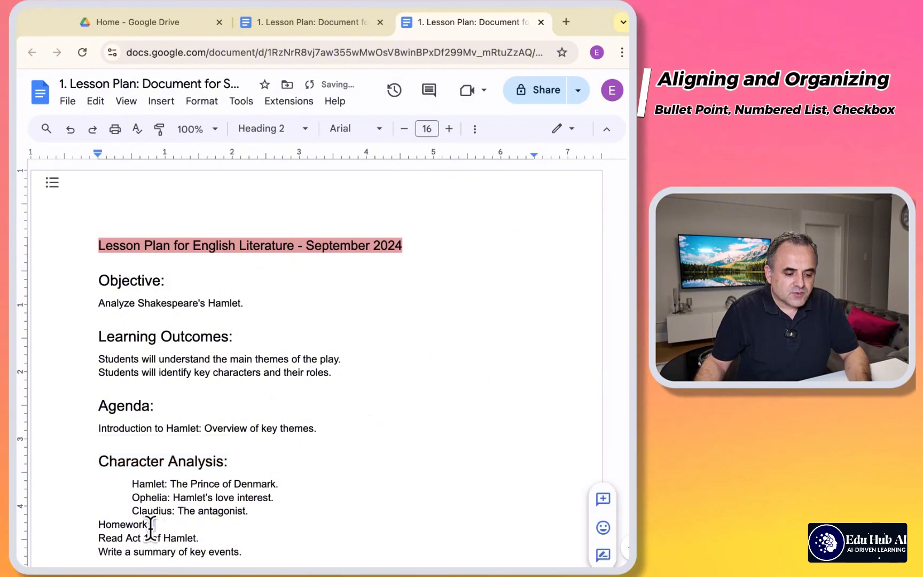
pyautogui.click(269, 130)
pyautogui.click(277, 356)
# Set the font size to 12 for "Analyze Shakespeare's Hamlet." and the two lines under "Learning Outcomes:"
pyautogui.moveTo(99, 303); pyautogui.dragTo(309, 289)
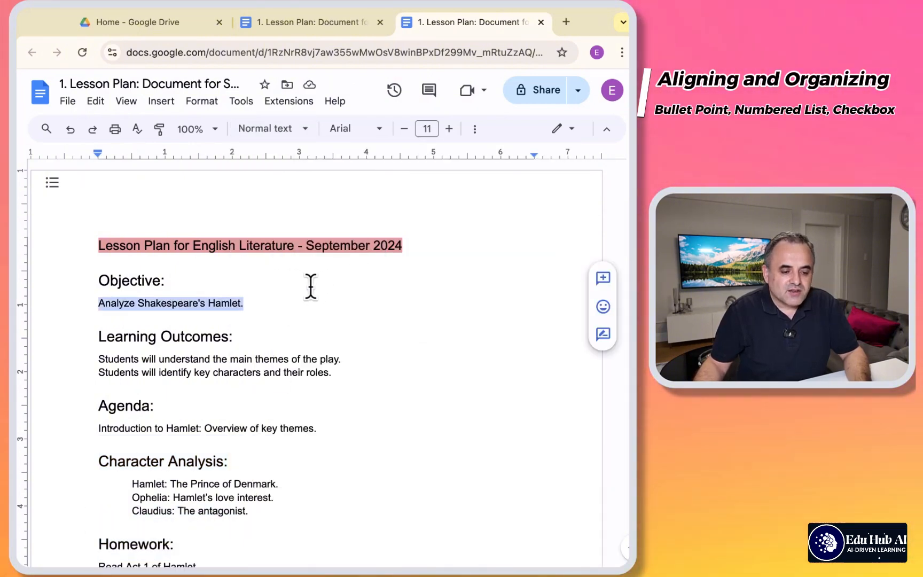
pyautogui.click(299, 283)
pyautogui.moveTo(191, 303); pyautogui.dragTo(93, 303)
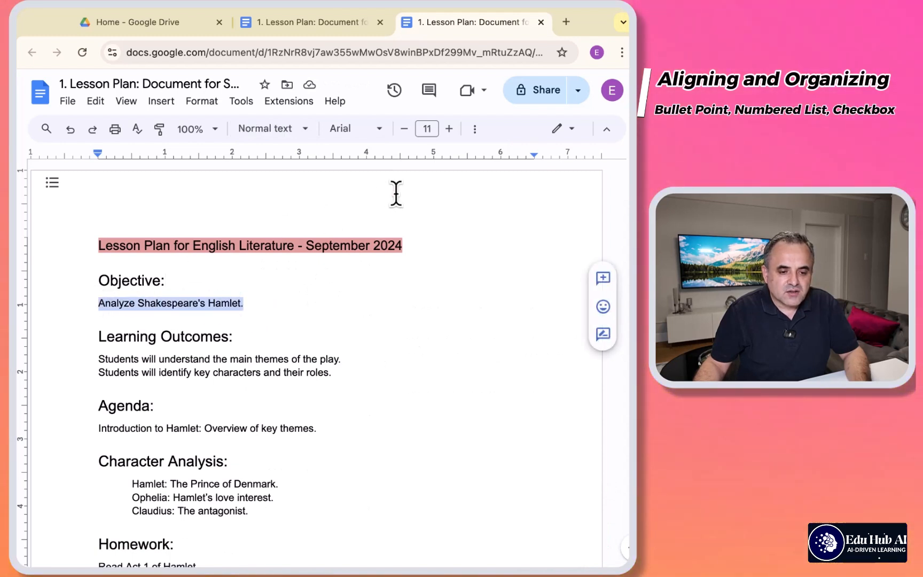
pyautogui.click(448, 129)
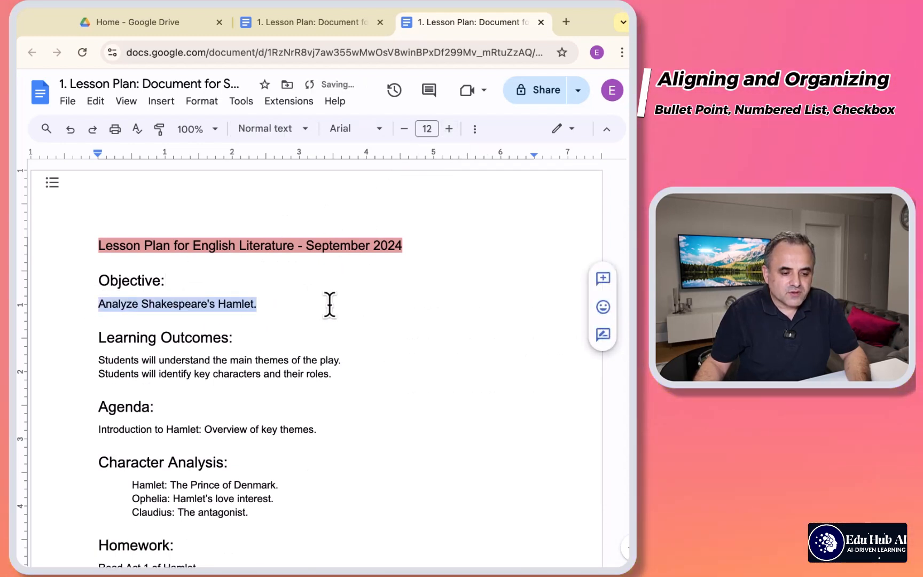
pyautogui.moveTo(347, 368); pyautogui.dragTo(206, 363)
pyautogui.moveTo(122, 361); pyautogui.dragTo(68, 364)
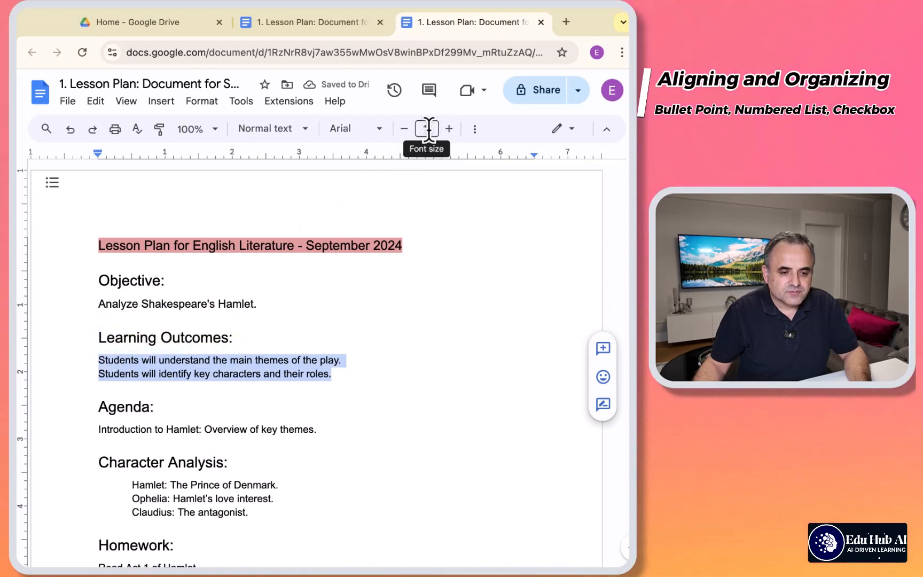
pyautogui.click(449, 128)
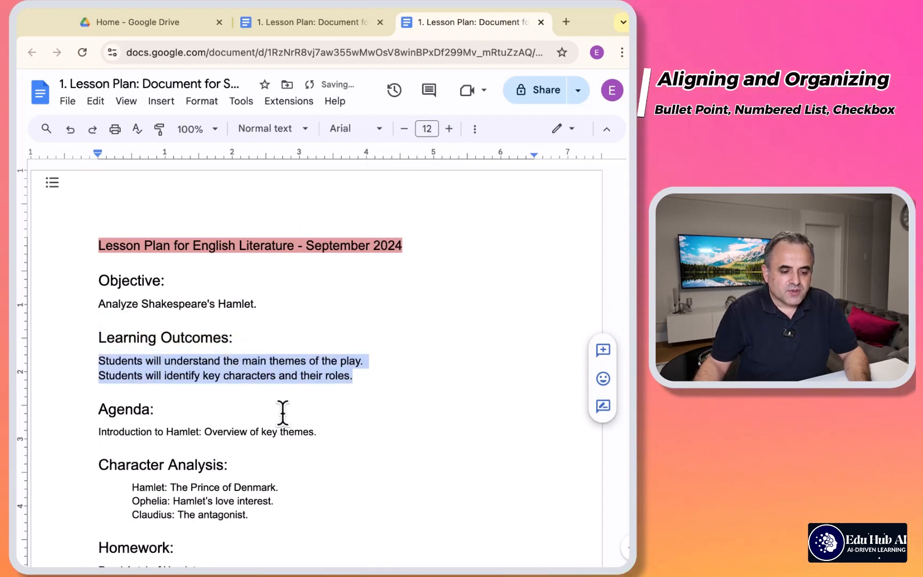
# Set the font size to 12 for the three character lines, the two homework lines and the introduction line under "Agenda:"
pyautogui.scroll(-3, 246, 466)
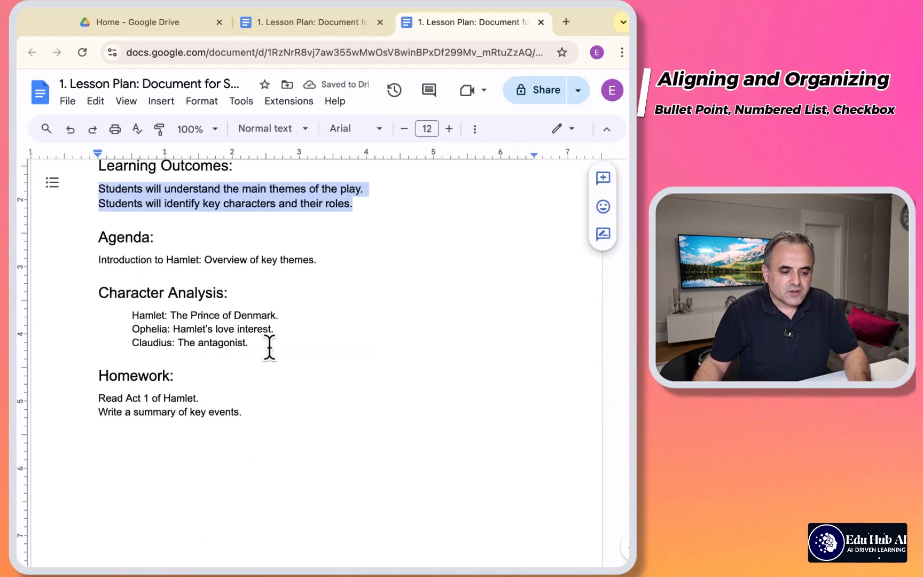
pyautogui.moveTo(268, 340); pyautogui.dragTo(133, 319)
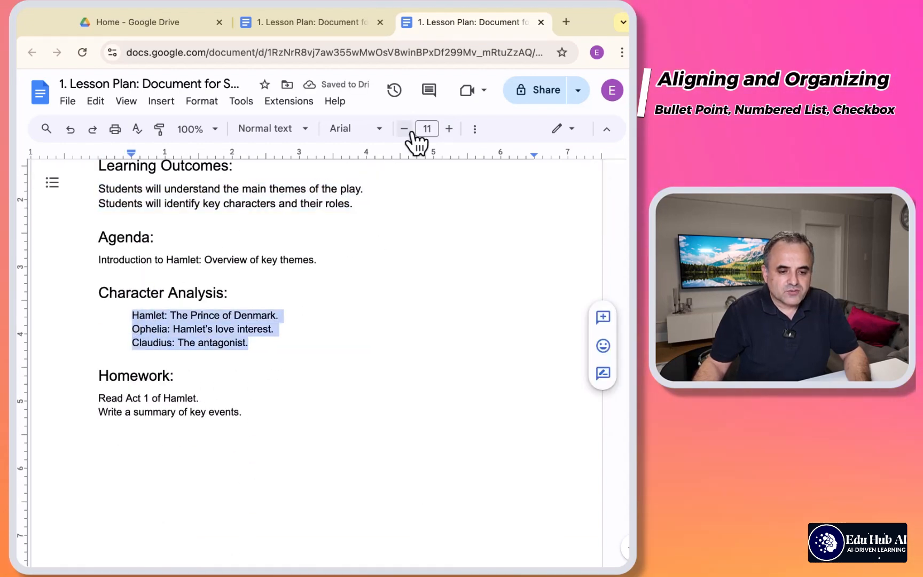
pyautogui.click(449, 129)
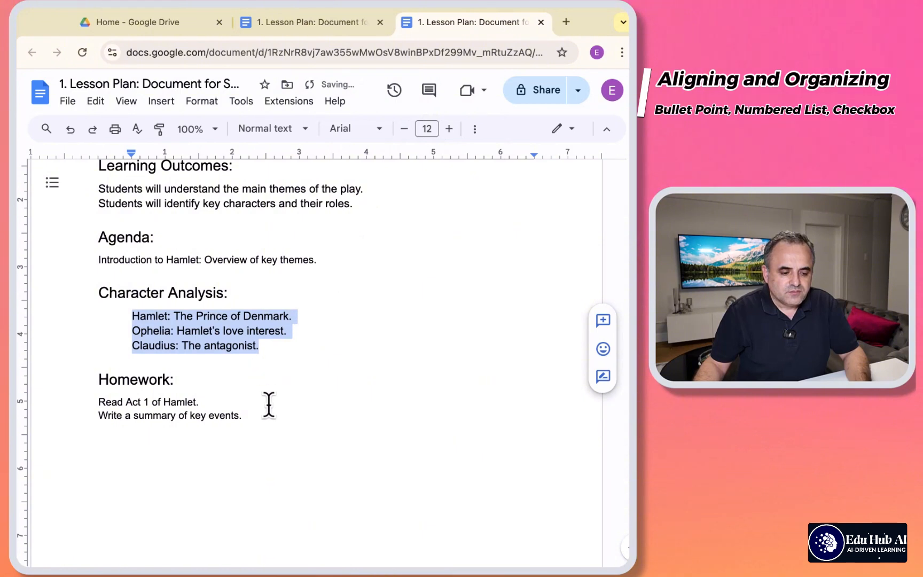
pyautogui.moveTo(251, 418); pyautogui.dragTo(85, 404)
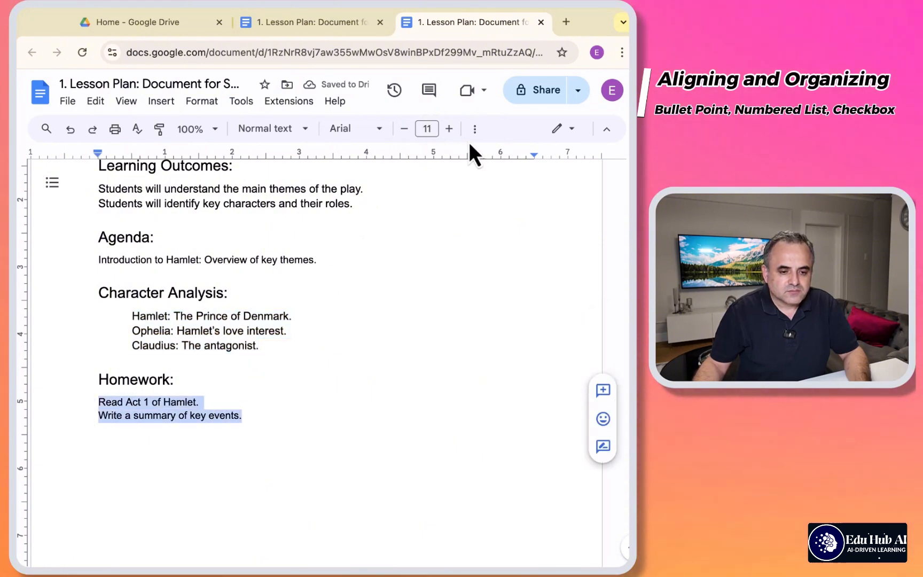
pyautogui.click(449, 130)
pyautogui.moveTo(339, 253); pyautogui.dragTo(83, 260)
pyautogui.click(449, 129)
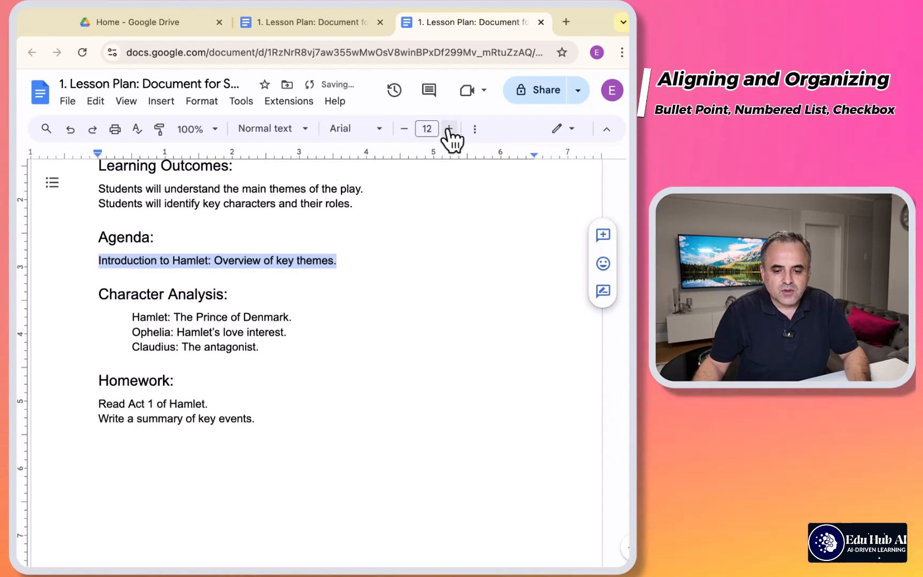
# Left-align the entire lesson plan, from the title to "Write a summary of key events."
pyautogui.scroll(3, 267, 241)
pyautogui.click(135, 235)
pyautogui.scroll(-3, 168, 291)
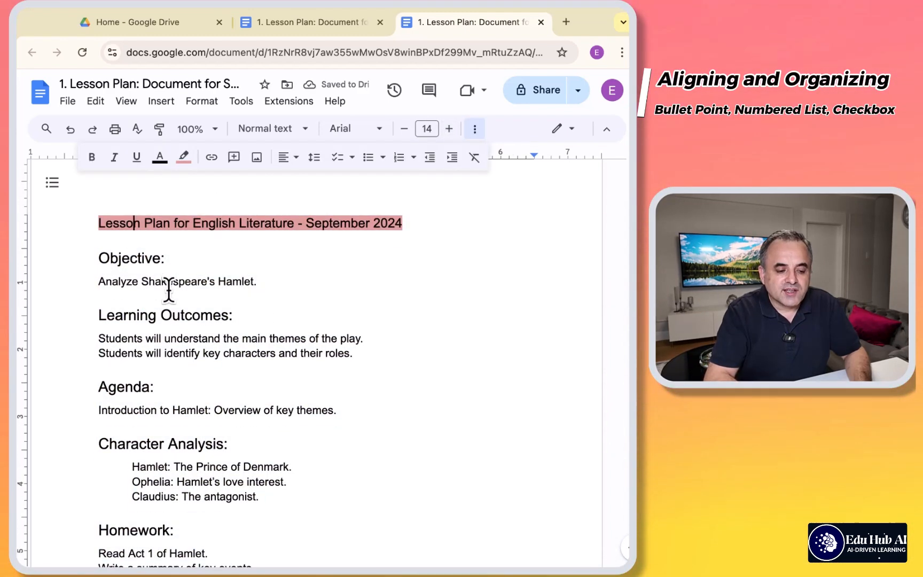
pyautogui.scroll(1, 168, 289)
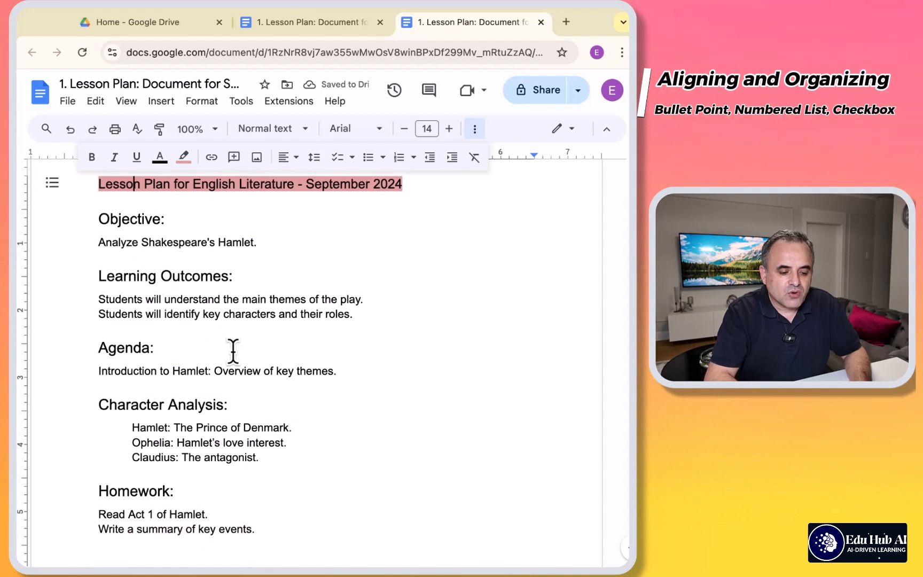
pyautogui.scroll(1, 233, 352)
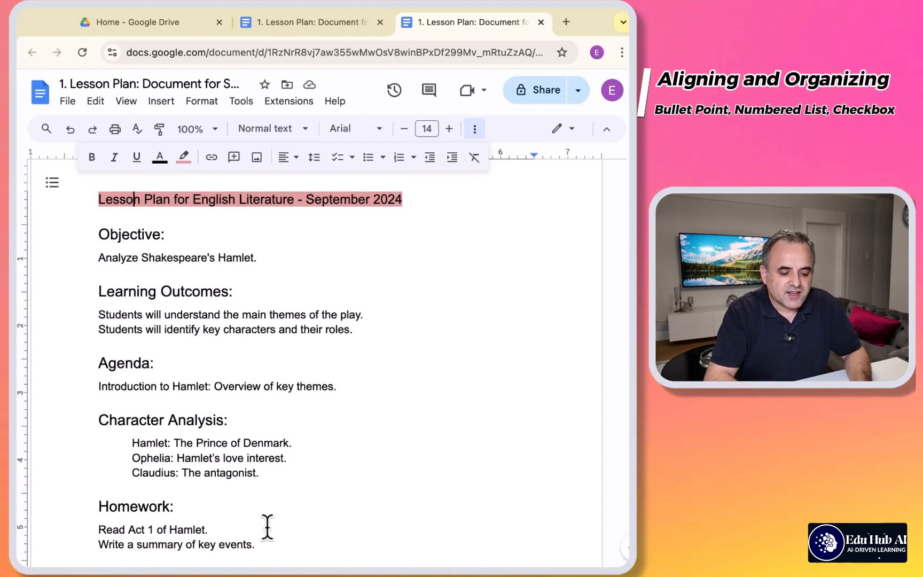
pyautogui.click(263, 542)
pyautogui.moveTo(263, 542); pyautogui.dragTo(92, 190)
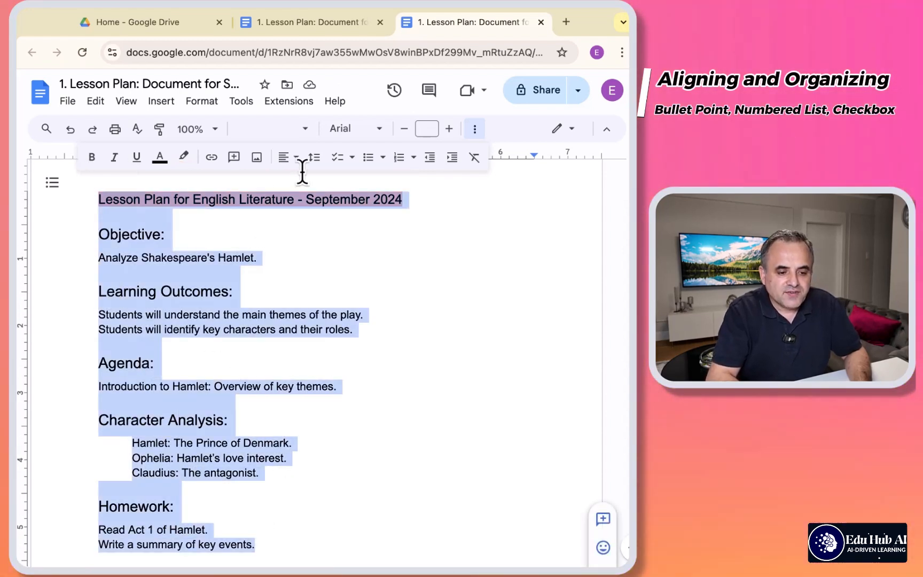
pyautogui.click(287, 158)
pyautogui.click(291, 182)
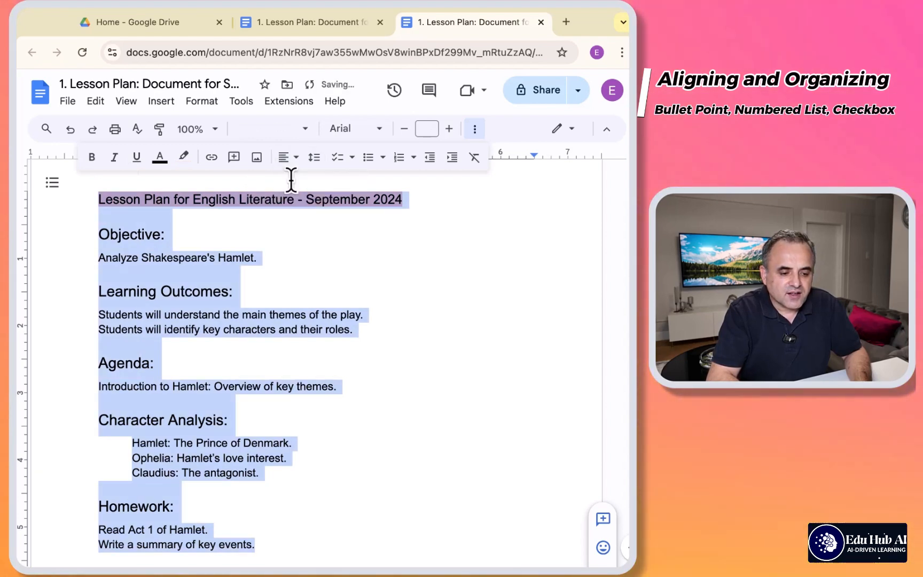
# Center the title "Lesson Plan for English Literature - September 2024"
pyautogui.click(270, 261)
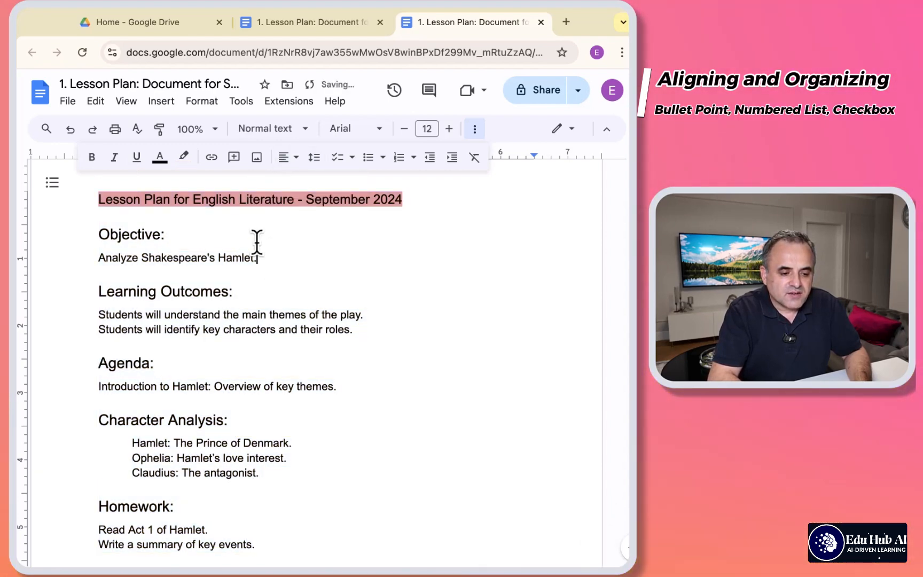
pyautogui.click(287, 157)
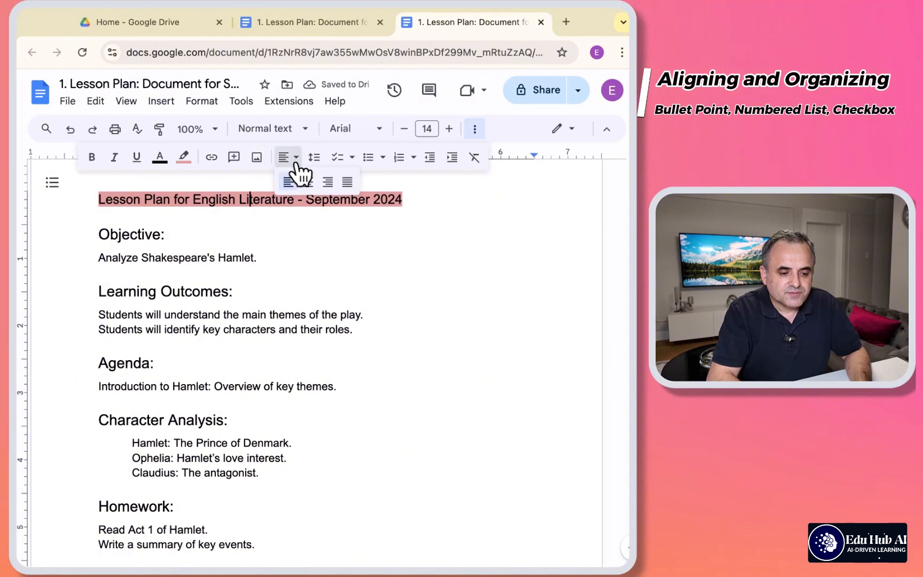
pyautogui.click(307, 181)
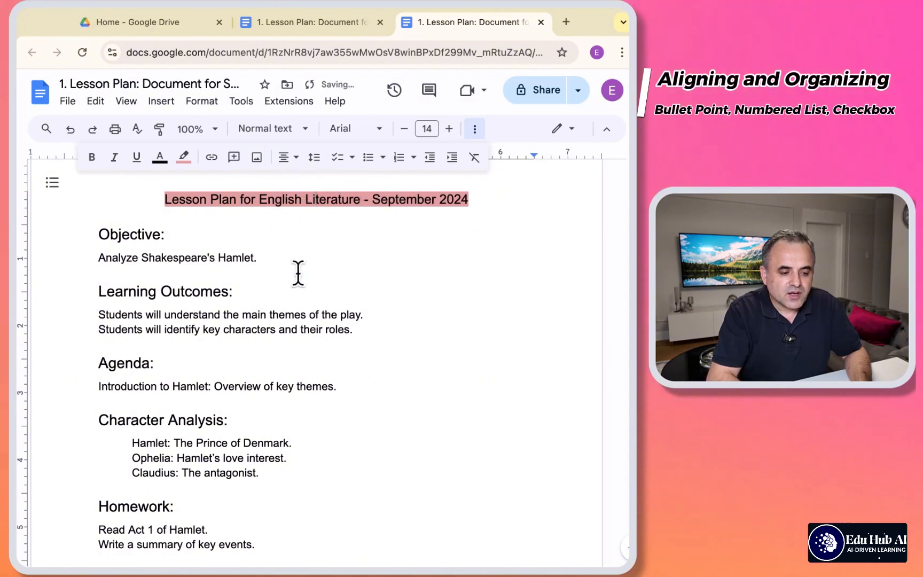
# Right-align the "Objective:" heading, then return it to left alignment
pyautogui.click(127, 234)
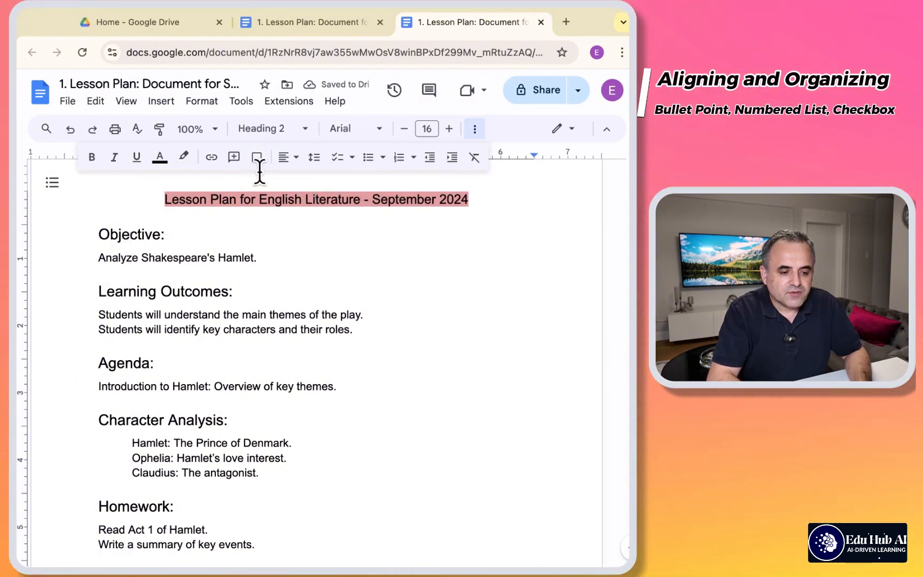
pyautogui.click(287, 160)
pyautogui.click(328, 182)
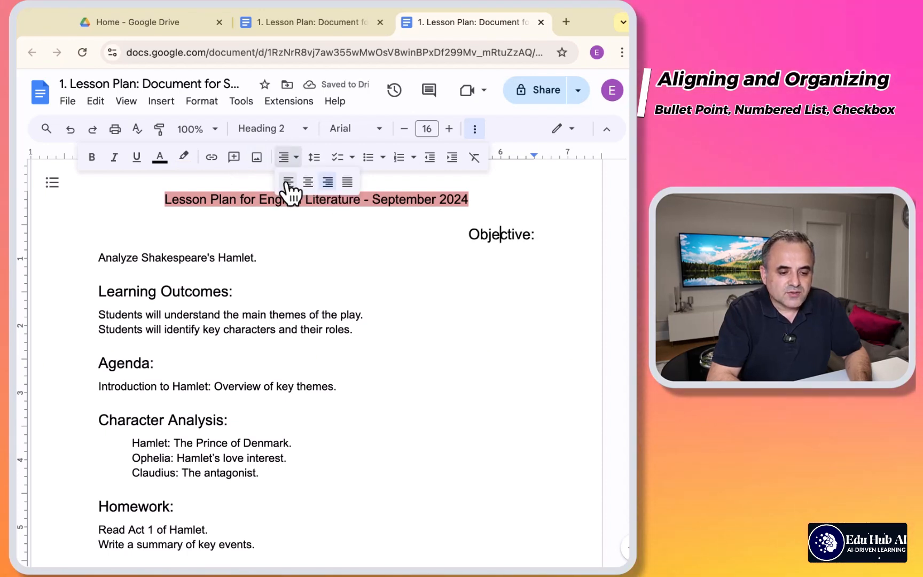
pyautogui.click(287, 183)
pyautogui.click(314, 260)
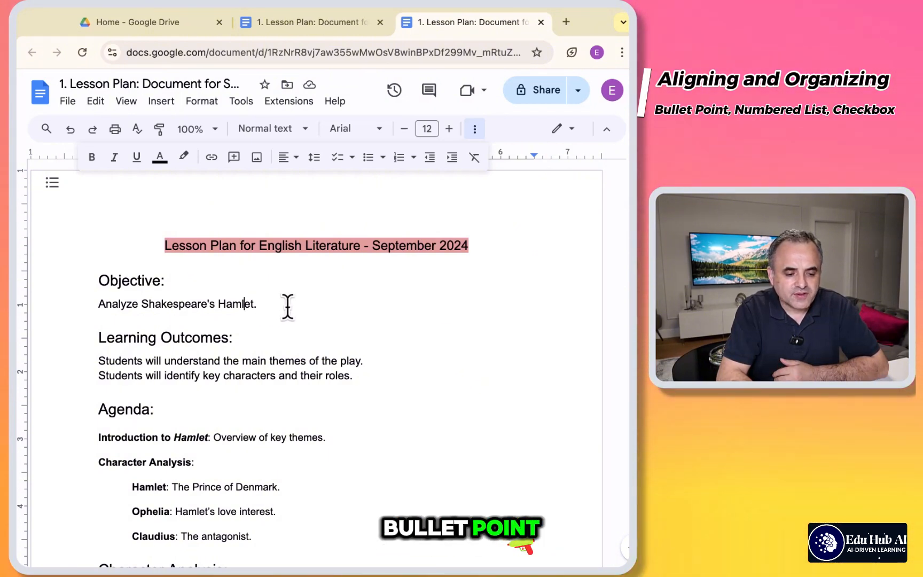
# Make "Analyze Shakespeare's Hamlet." a bullet point and turn the two lines under "Learning Outcomes:" into a numbered list
pyautogui.moveTo(281, 307); pyautogui.dragTo(118, 307)
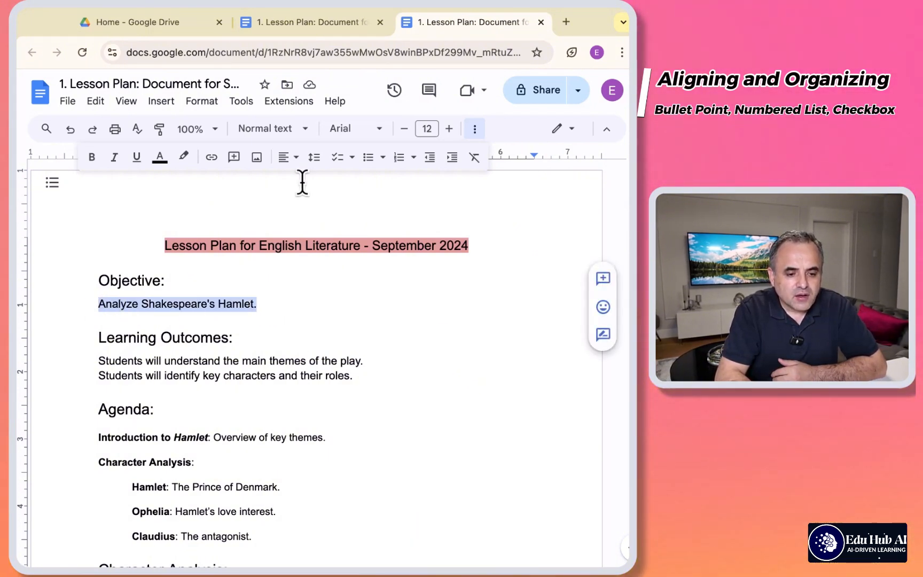
pyautogui.click(368, 157)
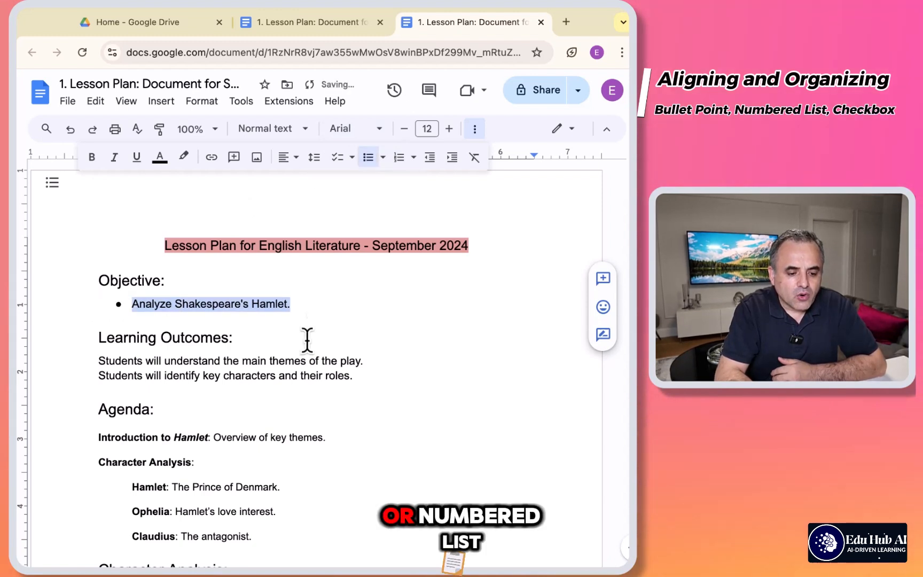
pyautogui.moveTo(350, 377); pyautogui.dragTo(130, 367)
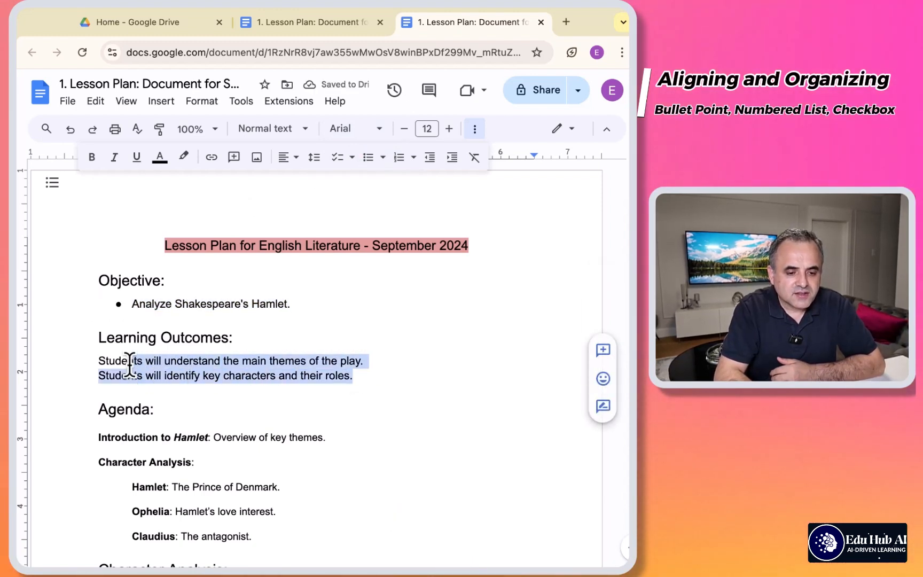
pyautogui.click(399, 157)
# Turn the "Introduction to Hamlet" and "Character Analysis:" lines under "Agenda:" into a bulleted list
pyautogui.scroll(-3, 389, 329)
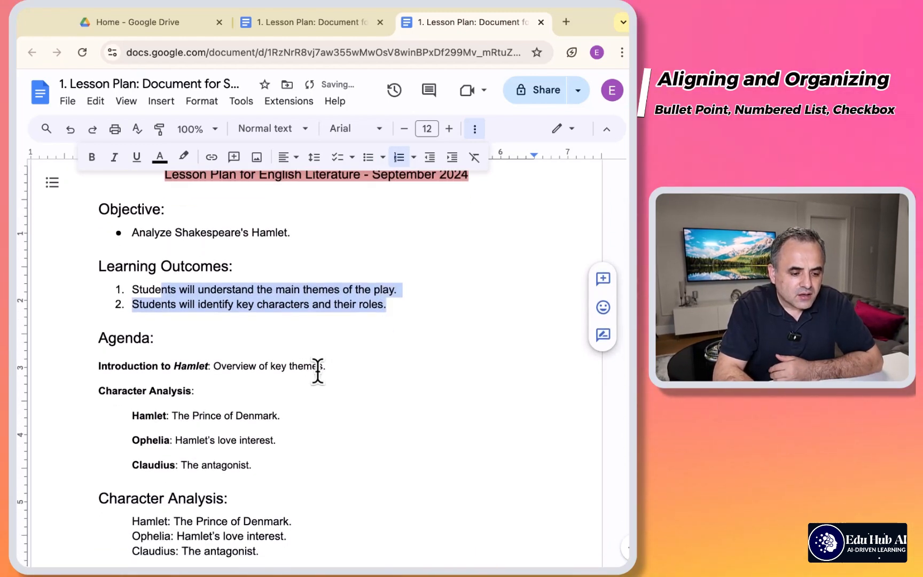
pyautogui.moveTo(208, 389); pyautogui.dragTo(85, 366)
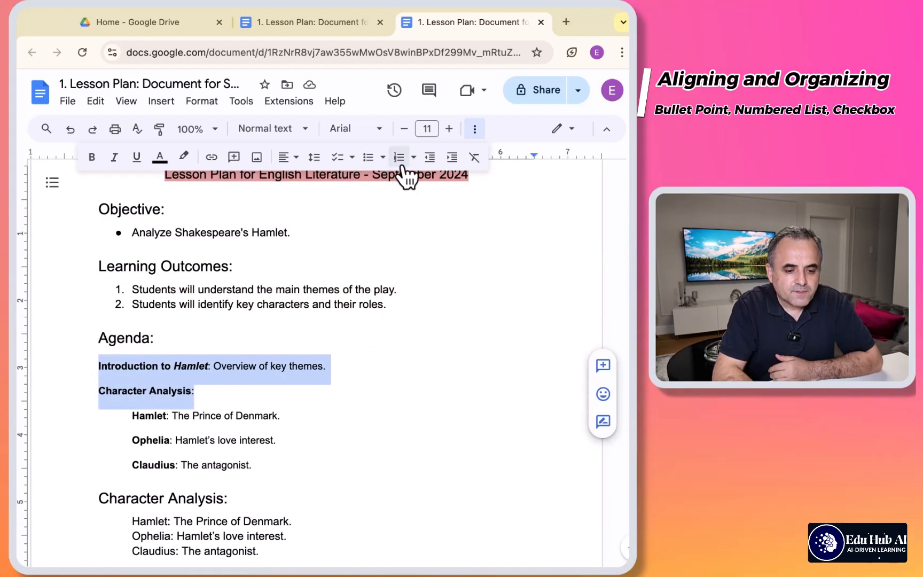
pyautogui.click(368, 157)
# Try to make the Hamlet, Ophelia and Claudius lines under "Agenda:" indented sub-bullets of "Character Analysis:"
pyautogui.scroll(-1, 323, 307)
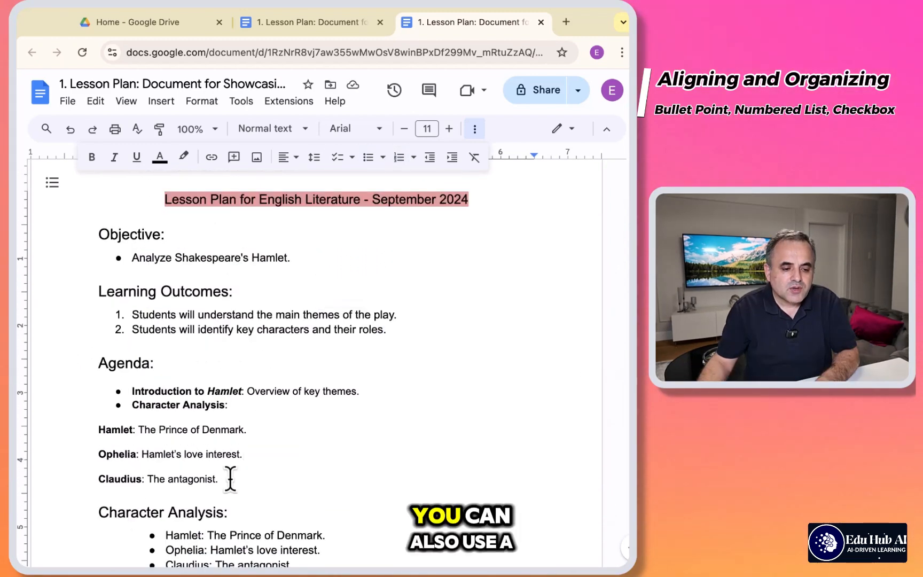
pyautogui.moveTo(229, 478); pyautogui.dragTo(118, 438)
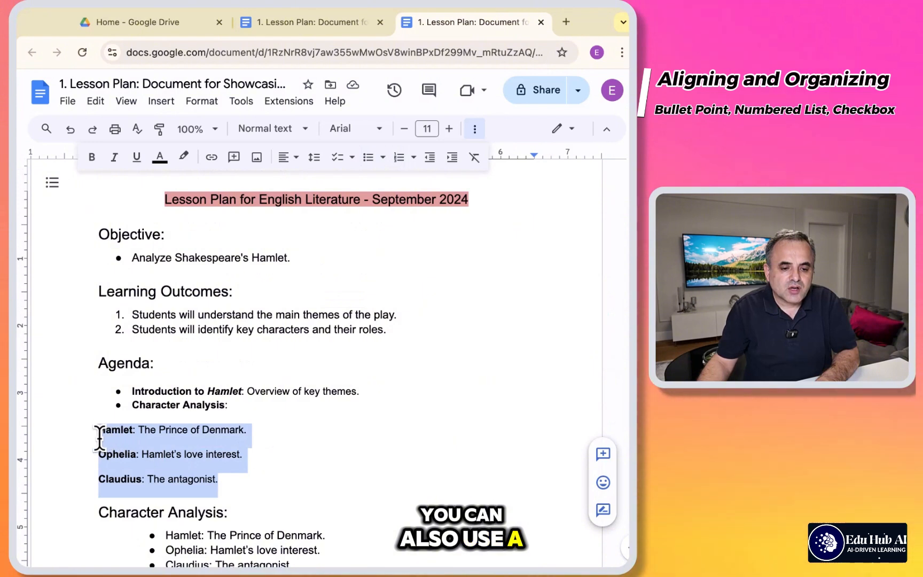
pyautogui.click(451, 158)
pyautogui.click(452, 158)
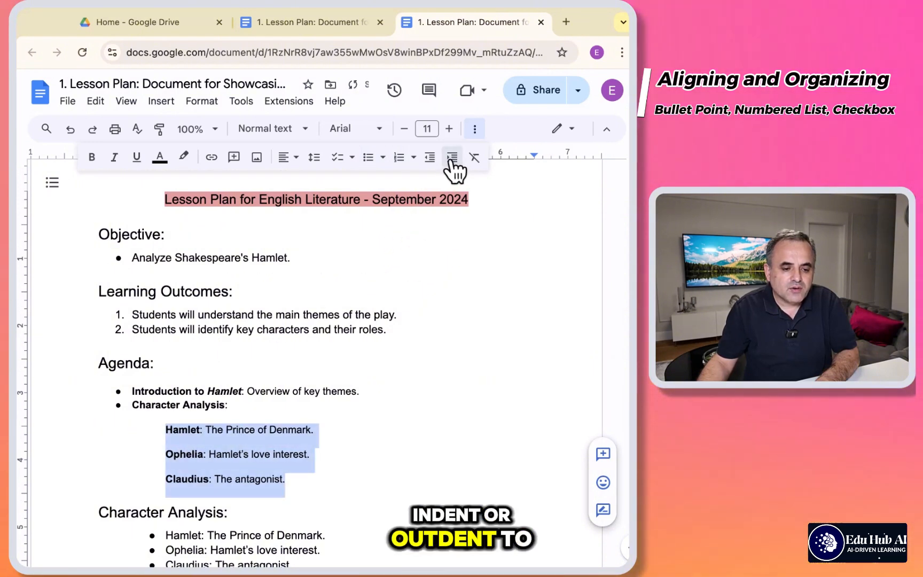
pyautogui.click(430, 158)
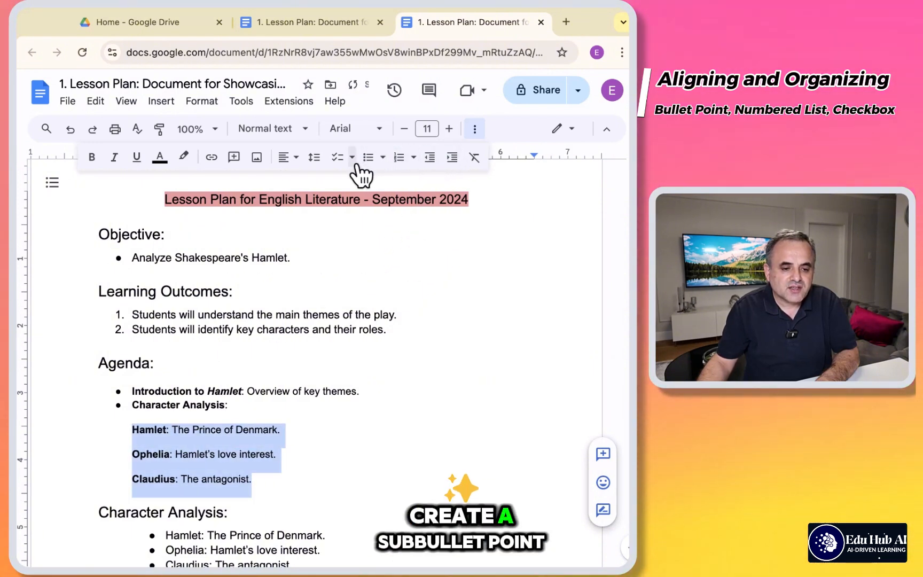
pyautogui.click(368, 158)
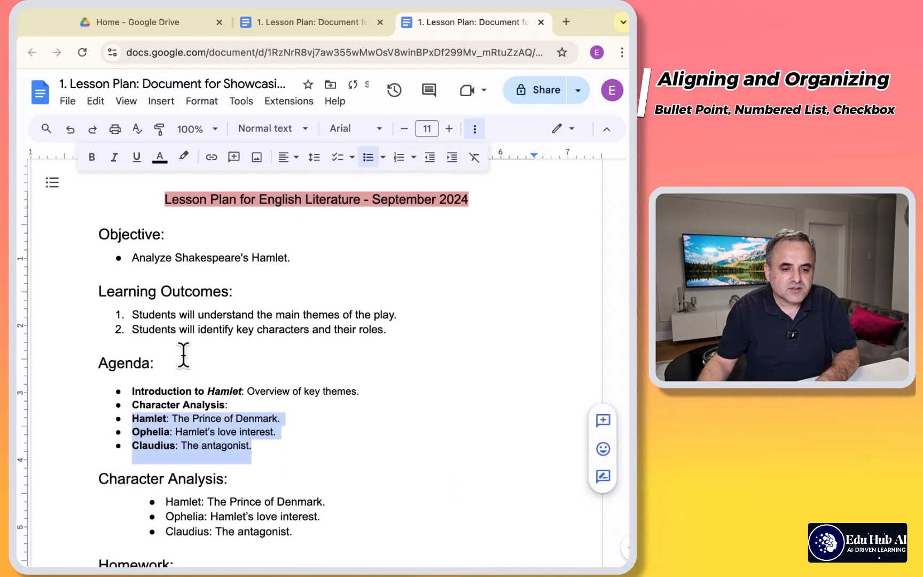
pyautogui.click(452, 158)
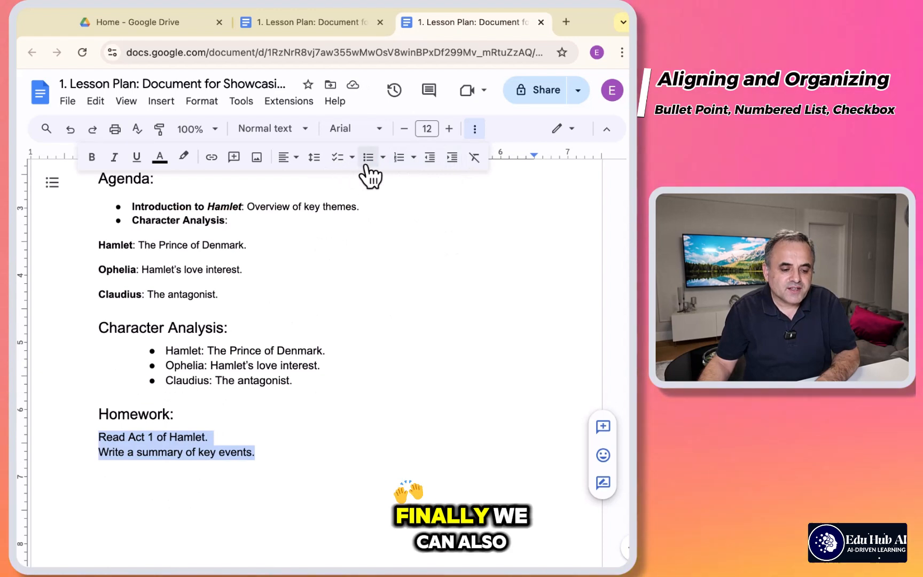
# Turn the two lines under "Homework:" into a checklist
pyautogui.click(338, 157)
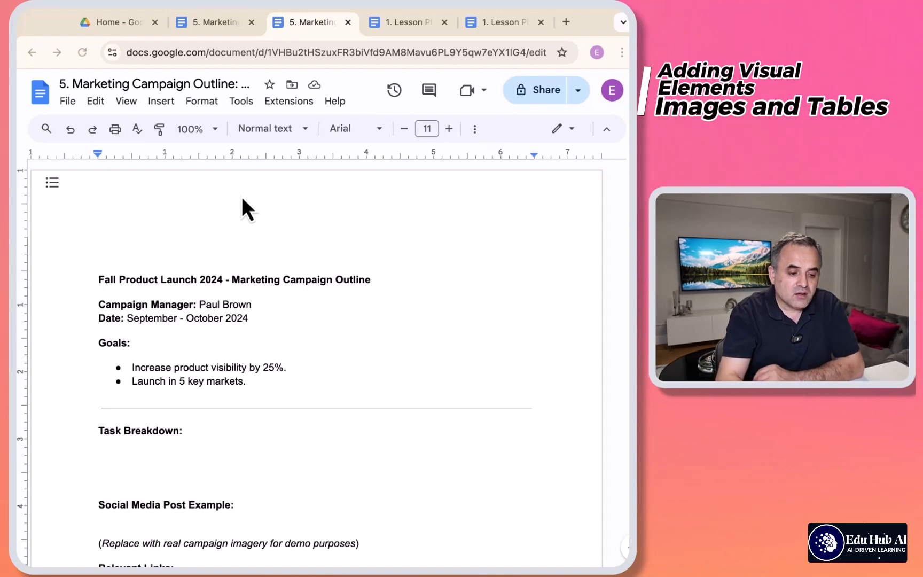
# Add an empty line above the "Fall Product Launch 2024 - Marketing Campaign Outline" title and place the cursor on it
pyautogui.click(99, 279)
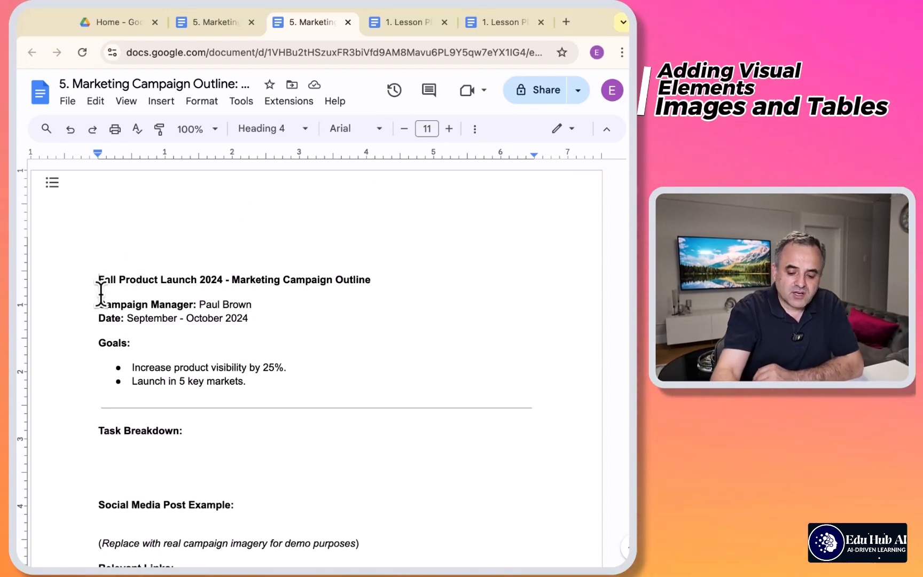
pyautogui.press('Return')
pyautogui.press('Up')
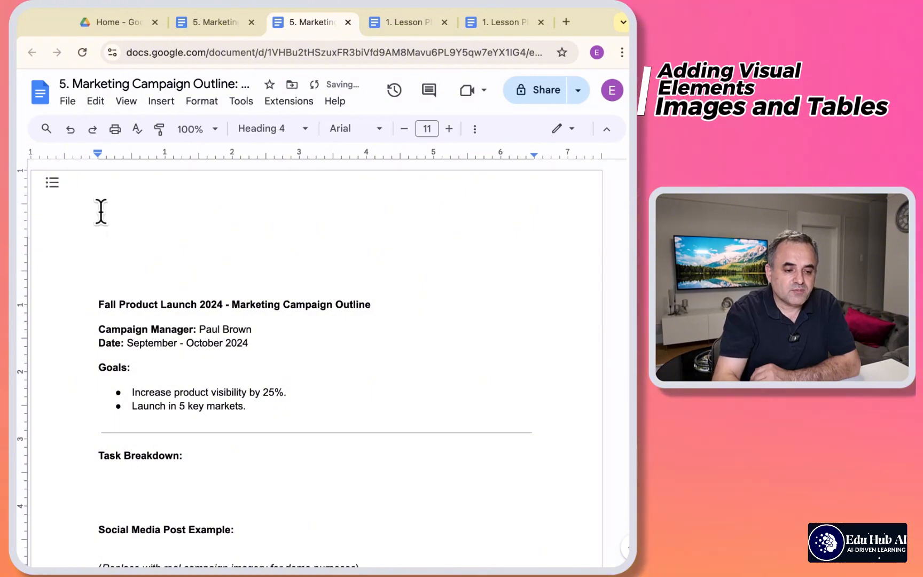
# Insert the image "eduhubai logo.png" from the computer's Desktop folder on the empty line above the title
pyautogui.click(161, 103)
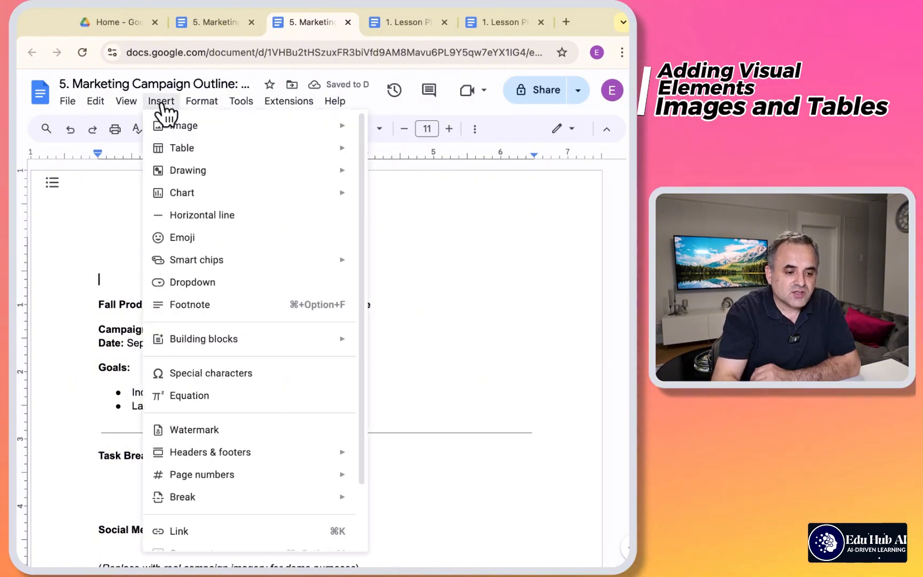
pyautogui.moveTo(183, 128)
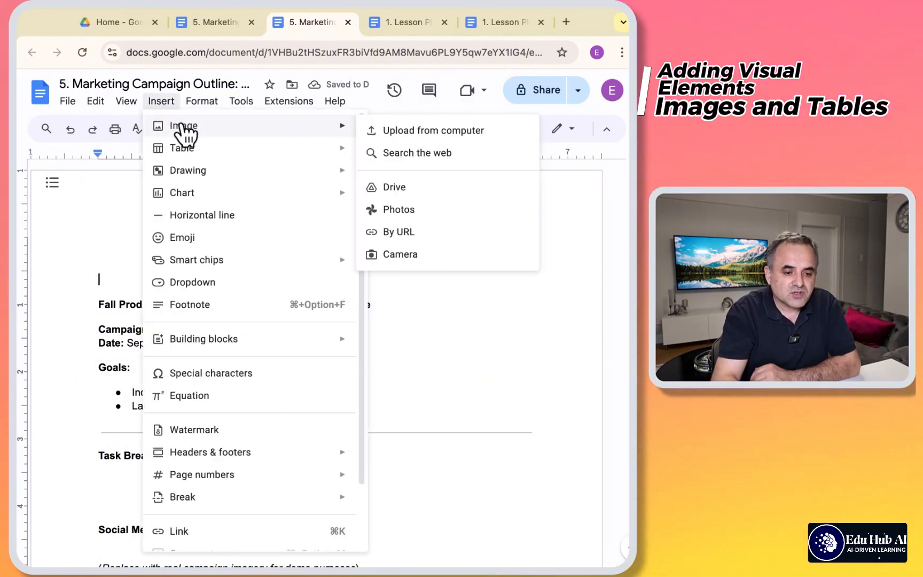
pyautogui.click(404, 132)
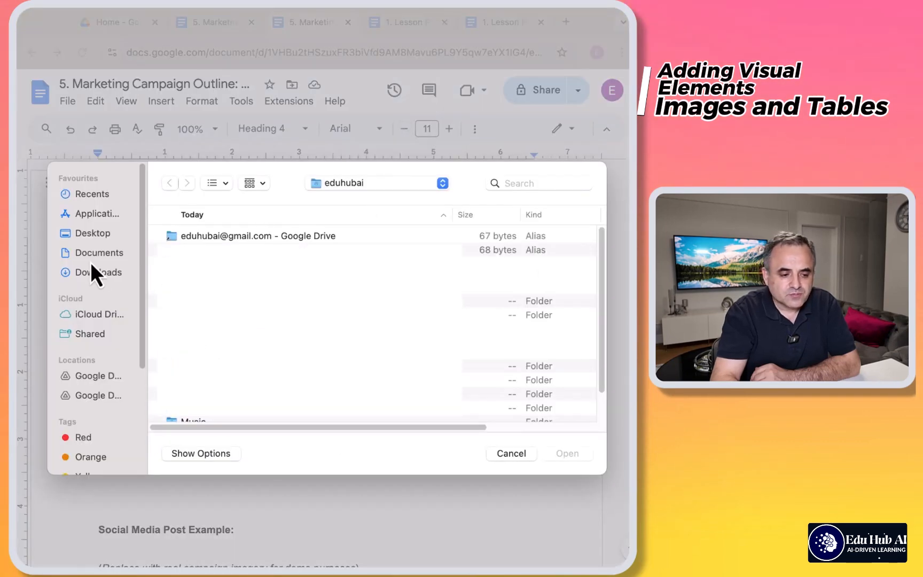
pyautogui.click(88, 233)
pyautogui.click(218, 238)
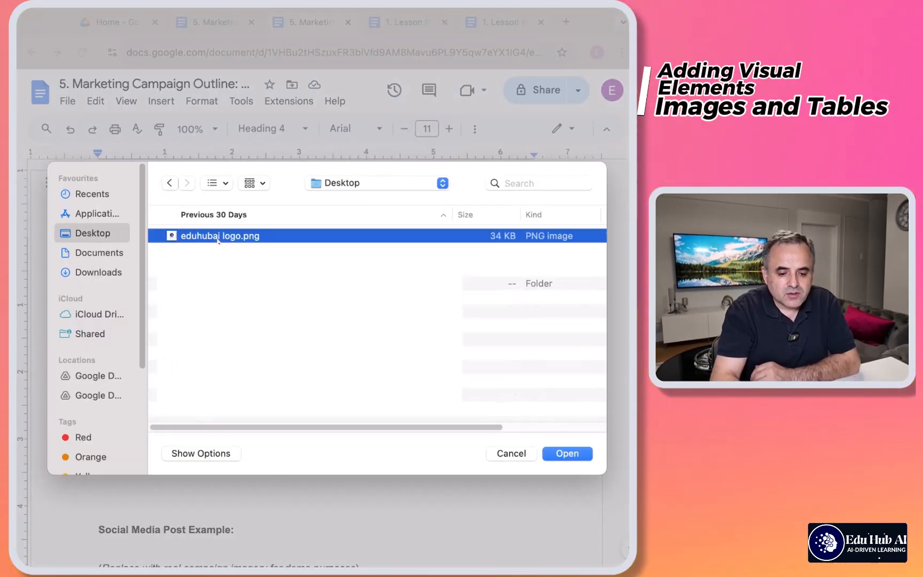
pyautogui.click(572, 458)
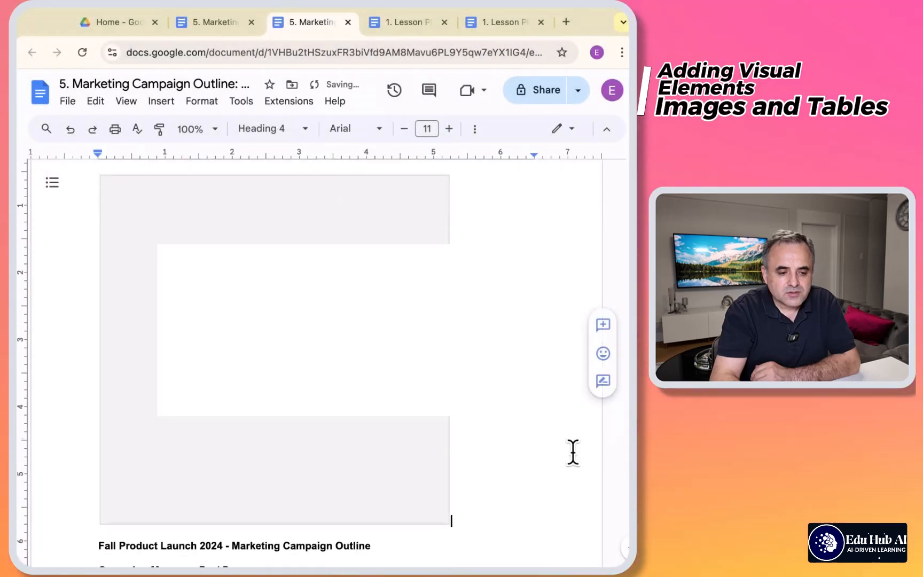
# Shrink the inserted logo proportionally to about 2.7 inches wide, keeping its upper-left corner in place
pyautogui.click(390, 354)
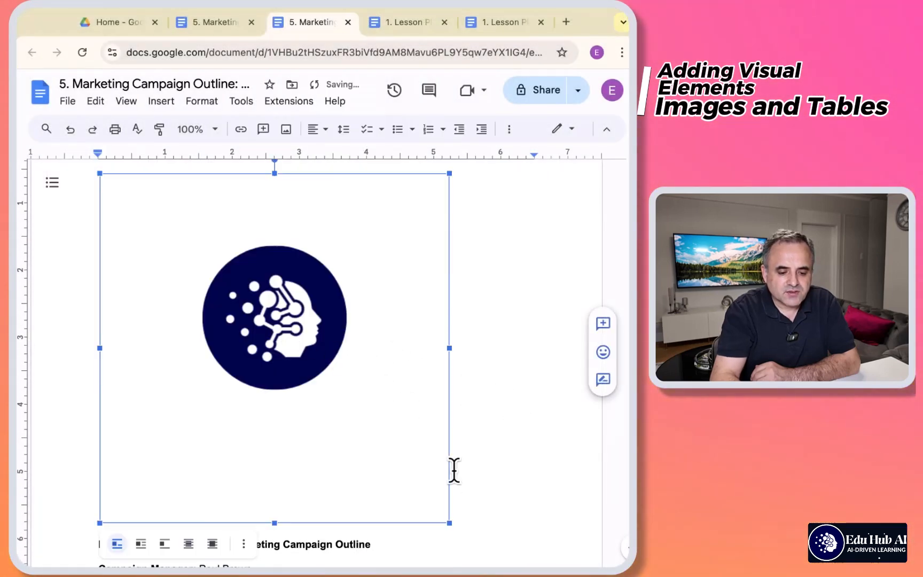
pyautogui.moveTo(440, 516); pyautogui.dragTo(271, 347)
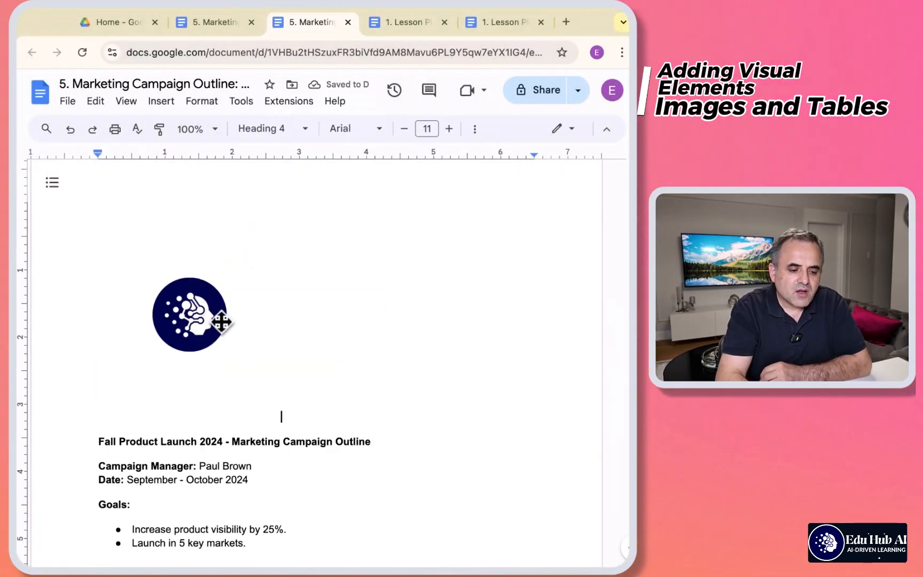
# Select the resized logo and open its list of image editing commands
pyautogui.click(197, 320)
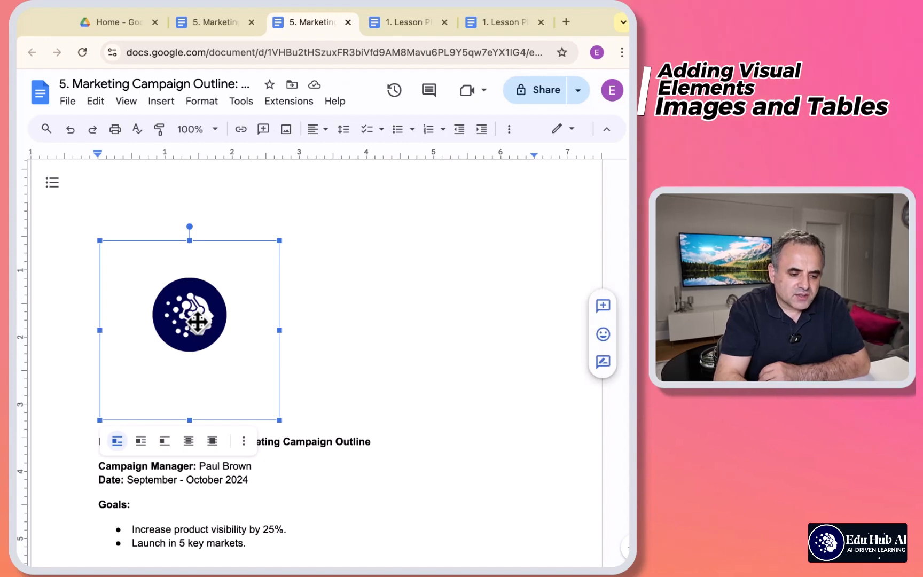
pyautogui.rightClick(197, 320)
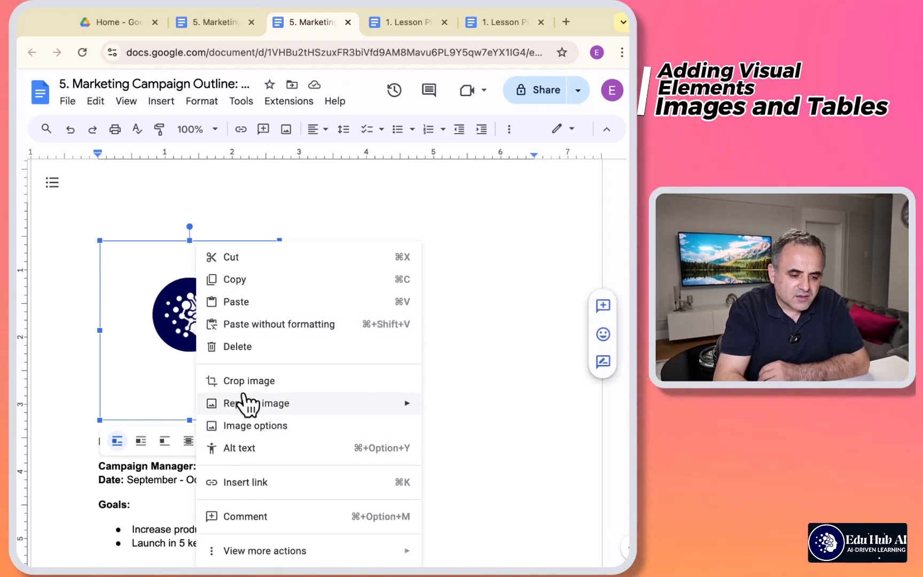